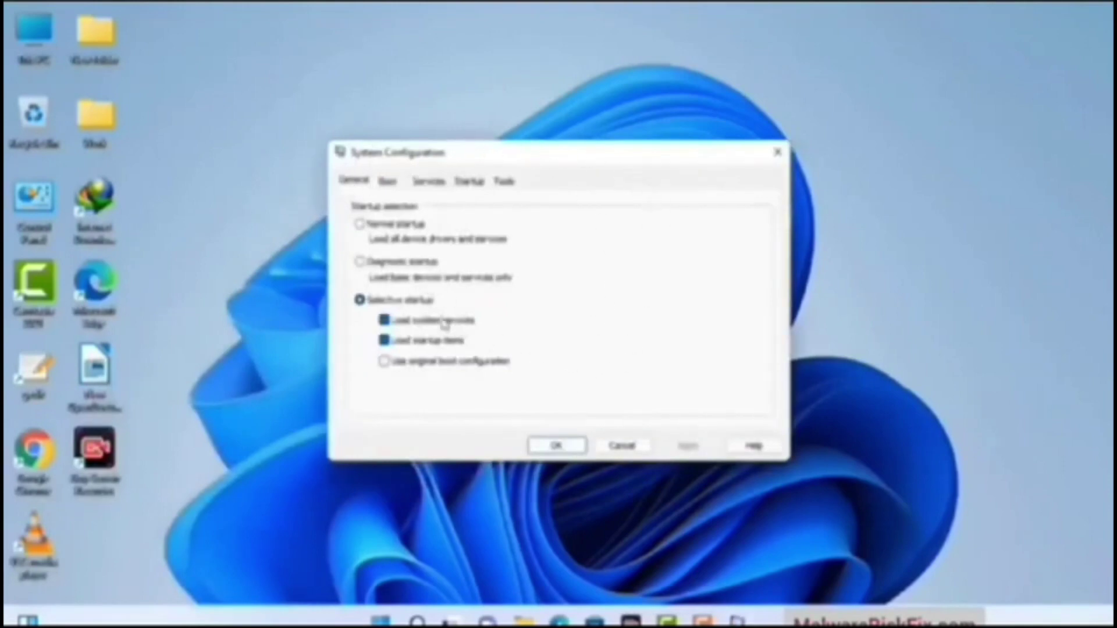
Step: On the Boot tab, enable Safe boot with the Network option and apply it
click(389, 182)
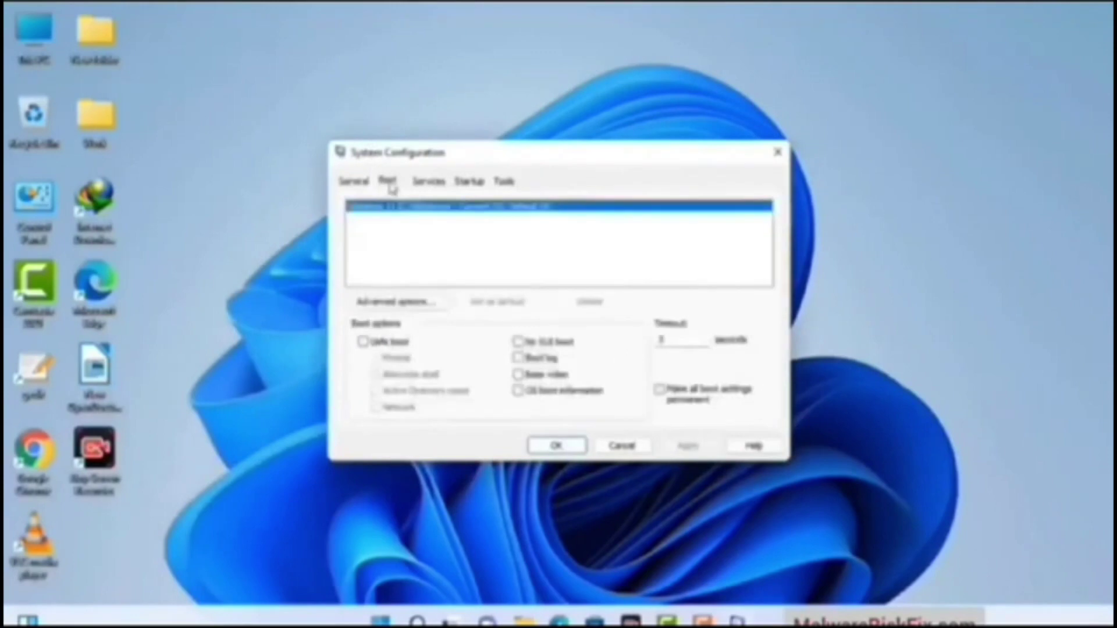
click(362, 342)
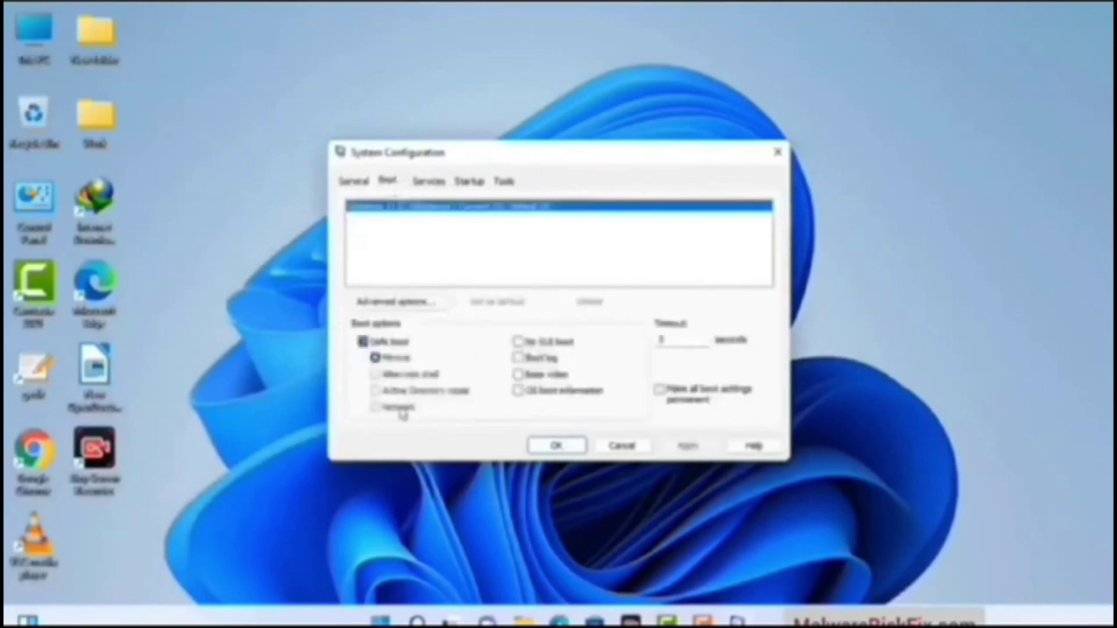
click(400, 409)
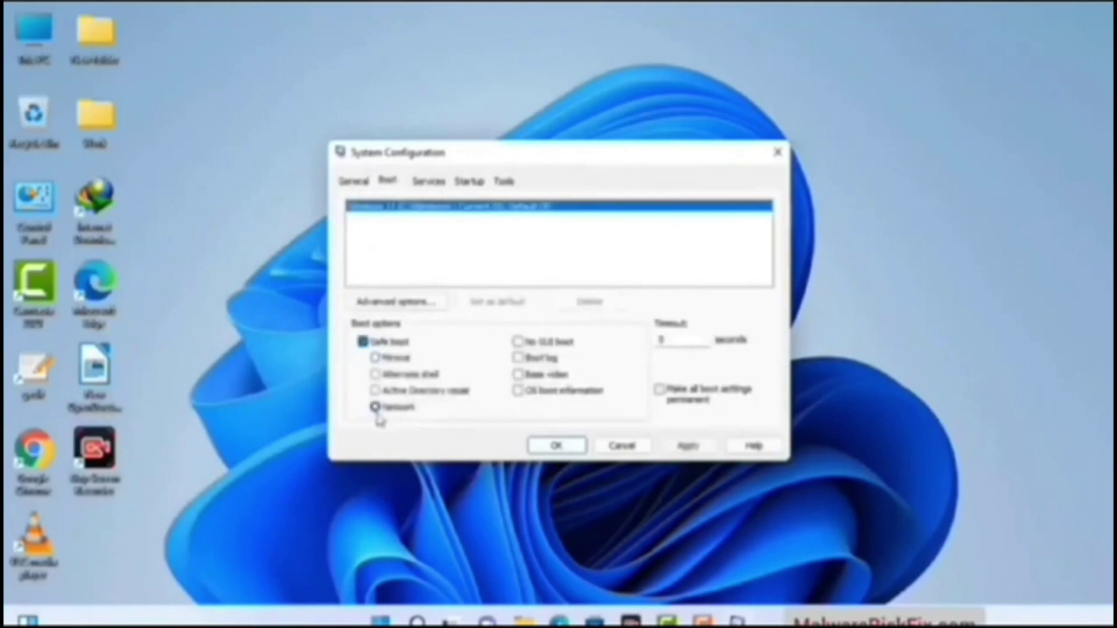
click(689, 447)
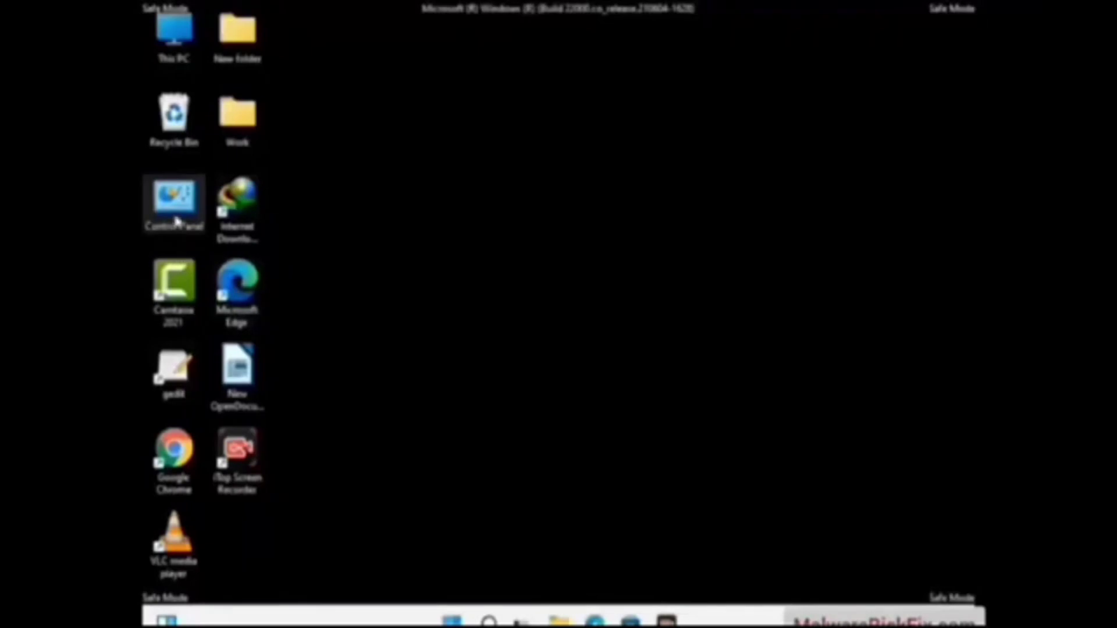
Step: Turn on 'Show hidden files, folders, and drives' in File Explorer Options, then close Control Panel
double_click(176, 222)
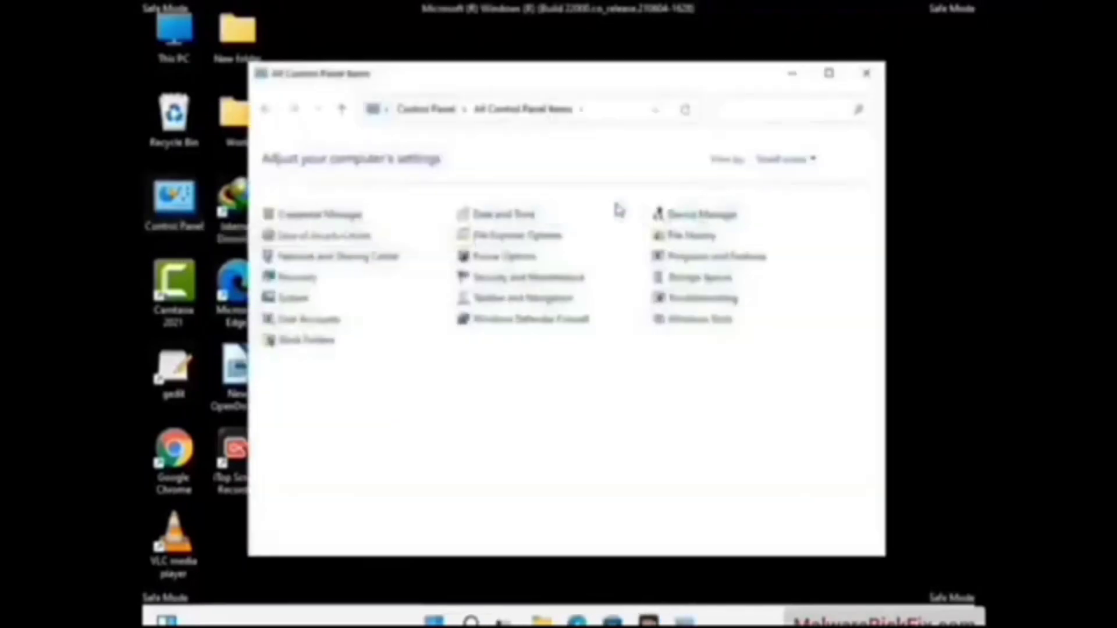
click(539, 242)
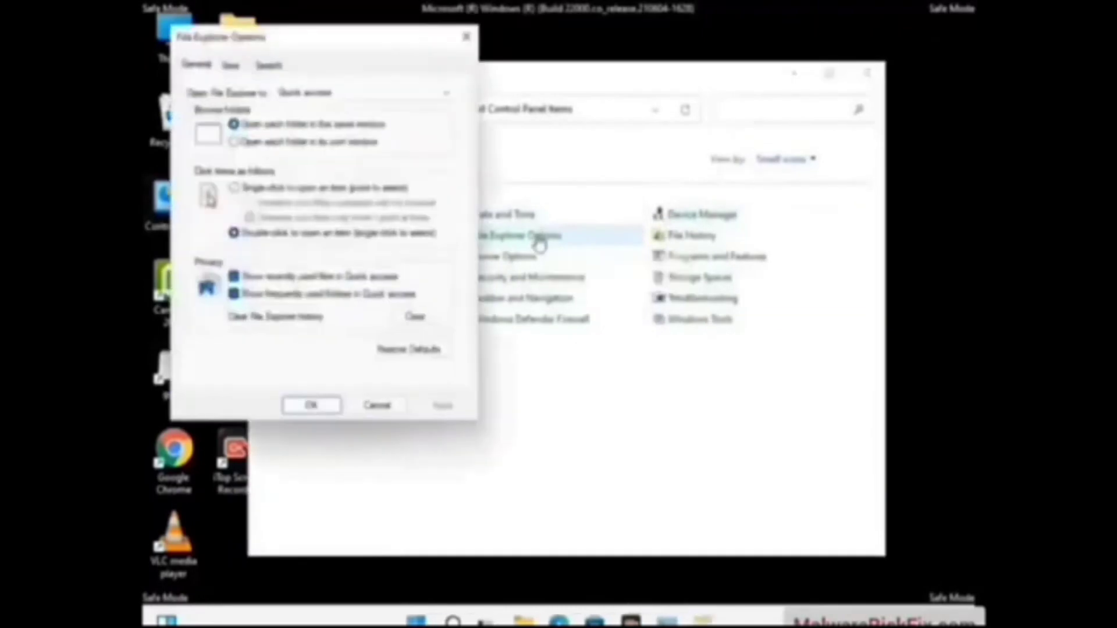
click(231, 66)
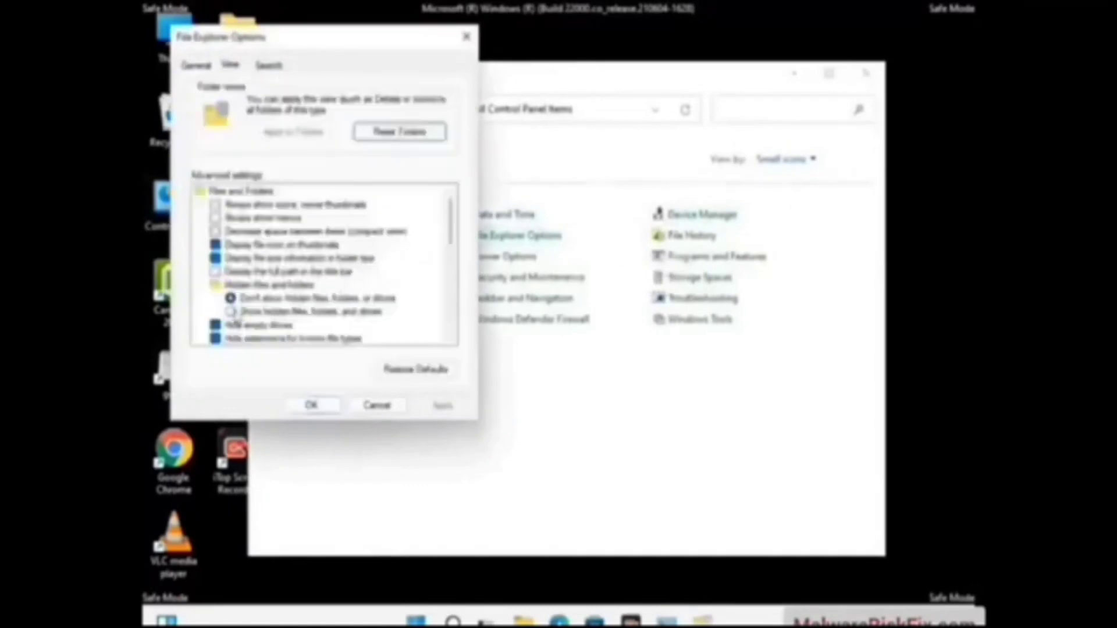
click(324, 312)
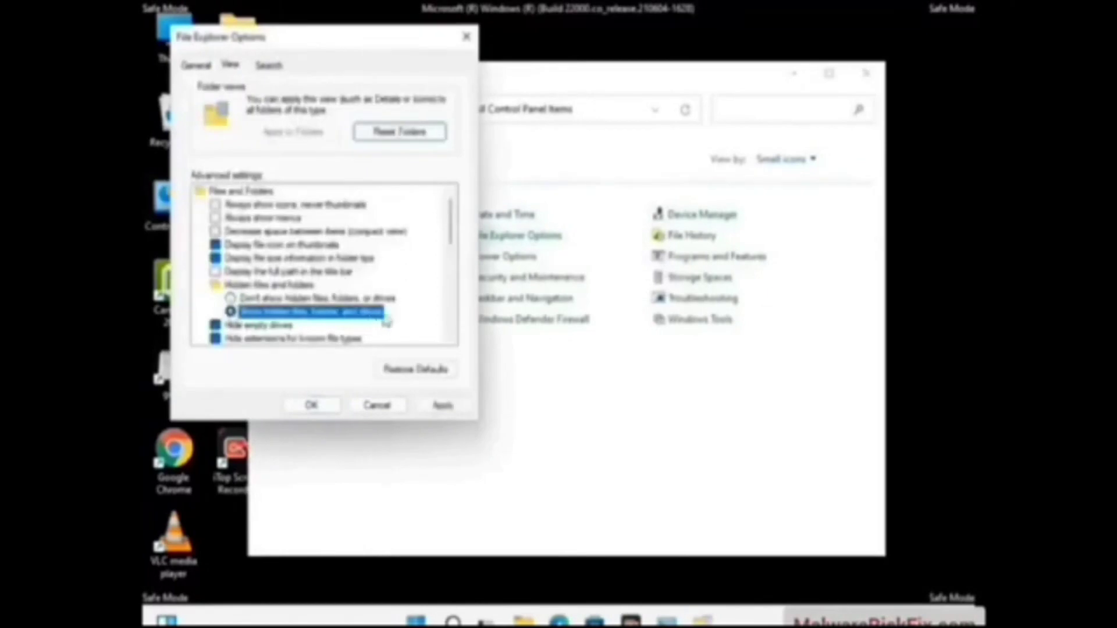
click(442, 406)
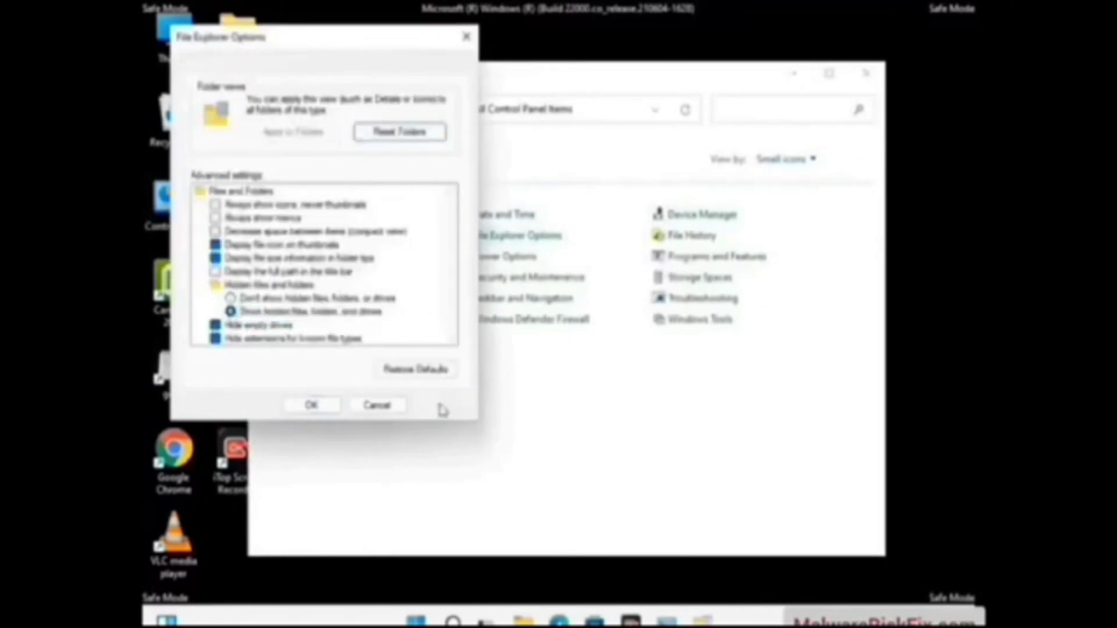
click(298, 407)
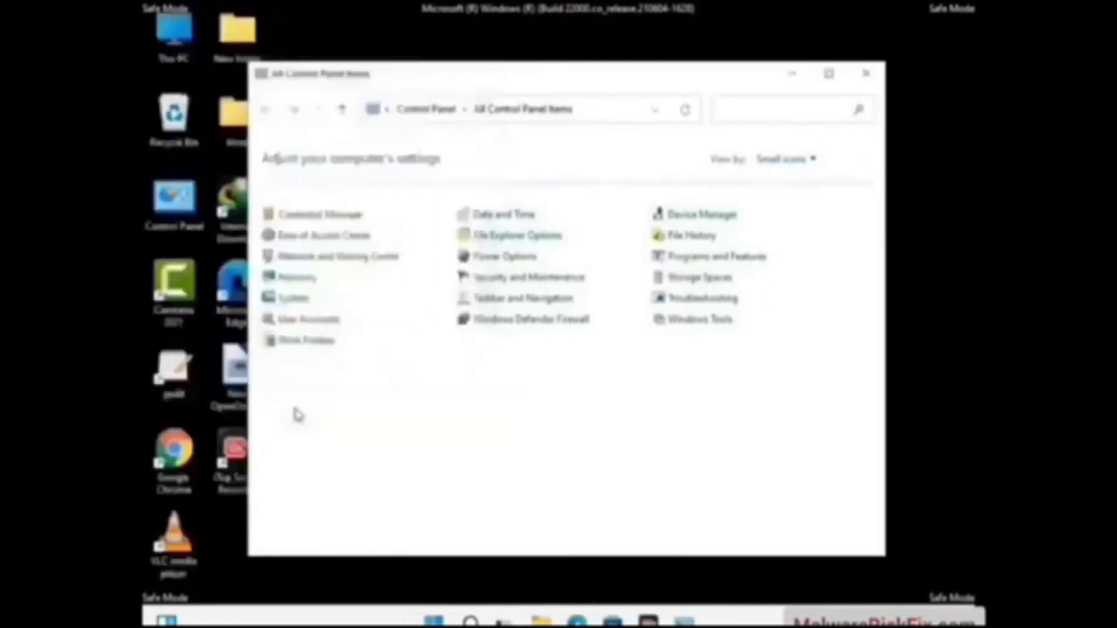
click(866, 79)
Step: Browse from This PC to C:\Windows\System32\drivers\etc
double_click(168, 57)
click(491, 394)
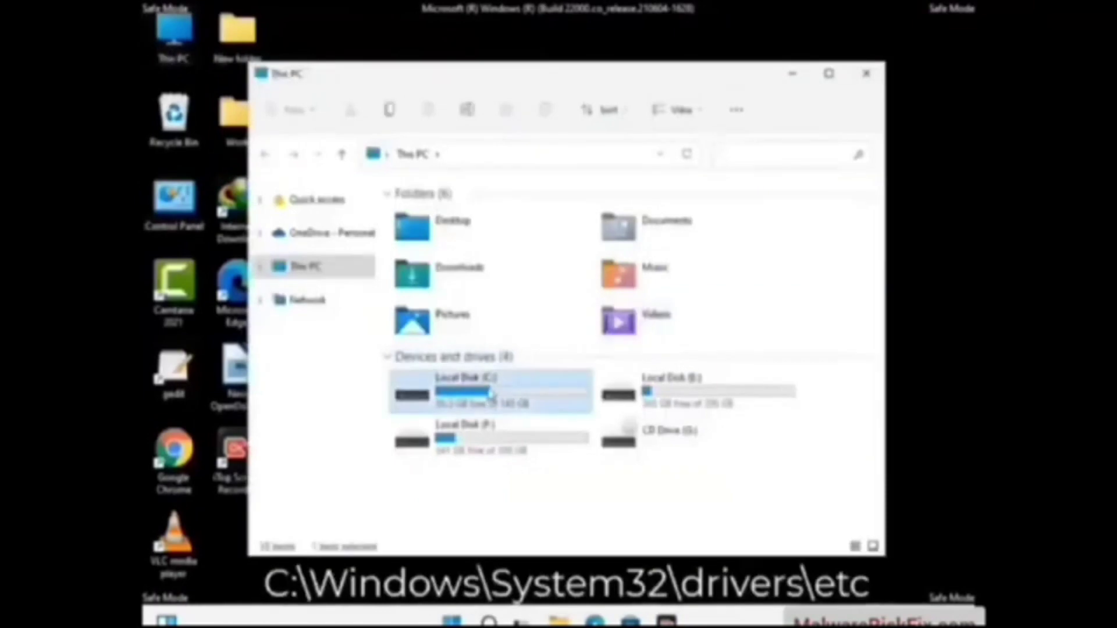
double_click(490, 394)
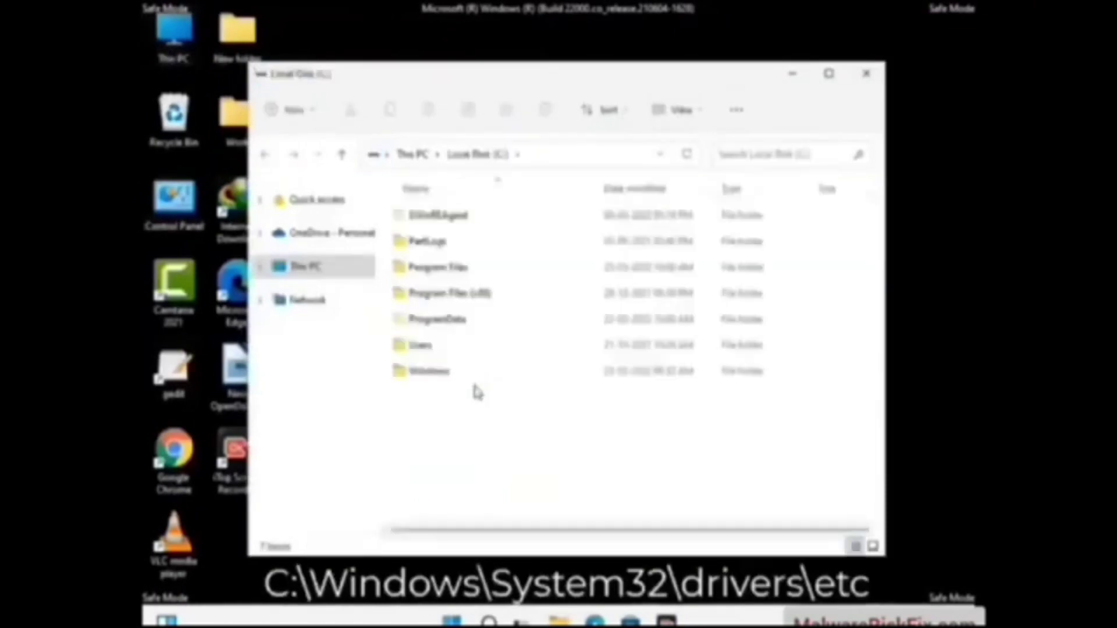
double_click(422, 377)
scroll(554, 387, down, 7)
scroll(554, 388, down, 11)
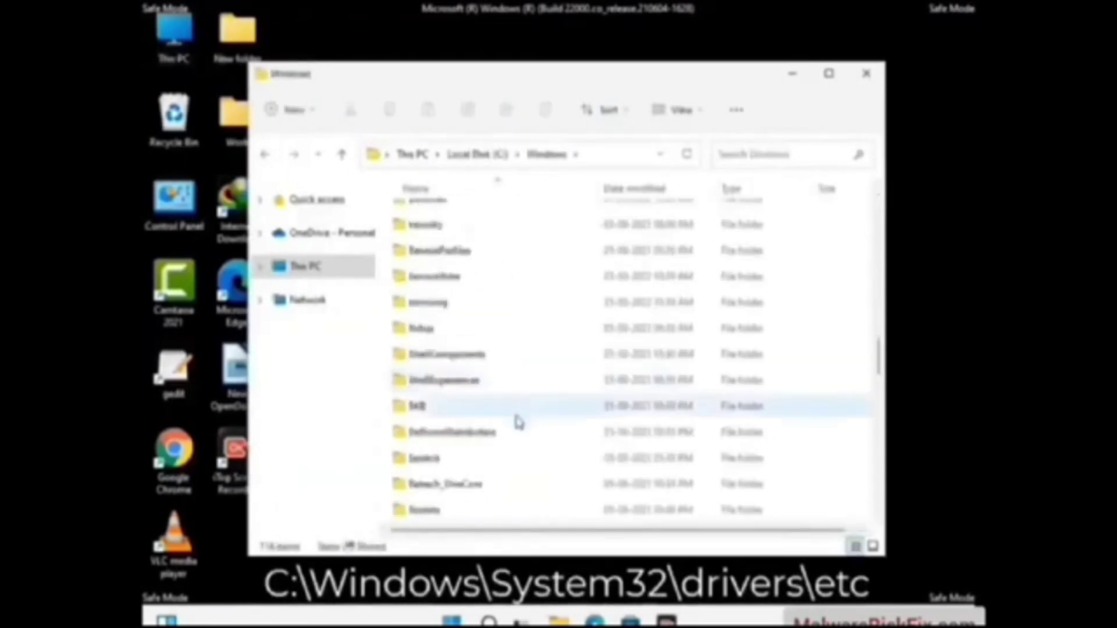
scroll(518, 422, down, 2)
double_click(420, 379)
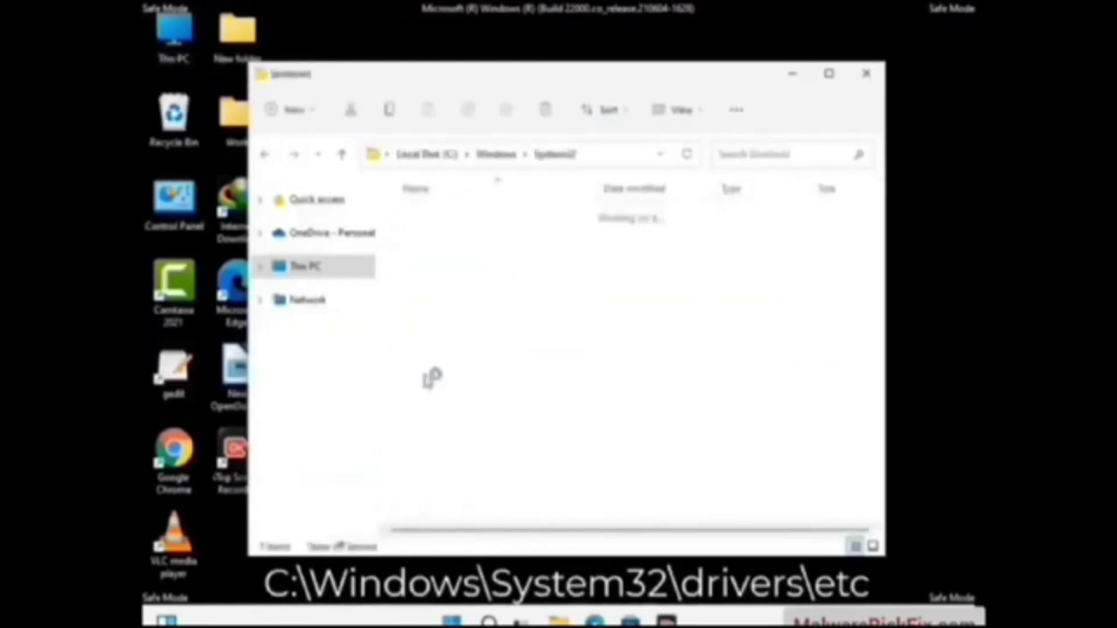
scroll(481, 393, down, 5)
double_click(423, 484)
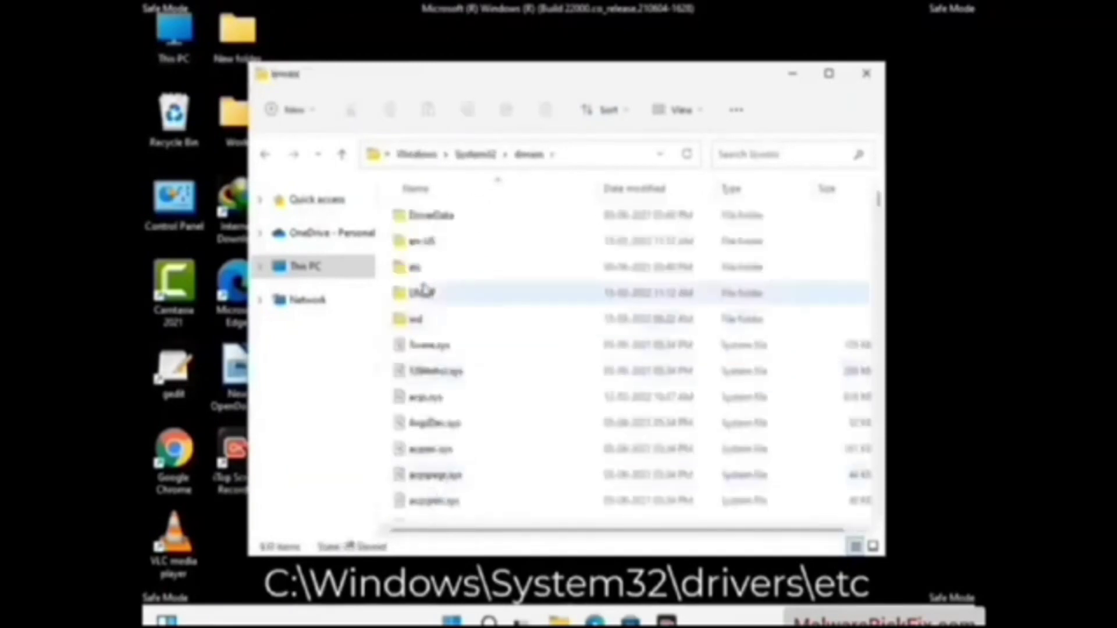
double_click(417, 268)
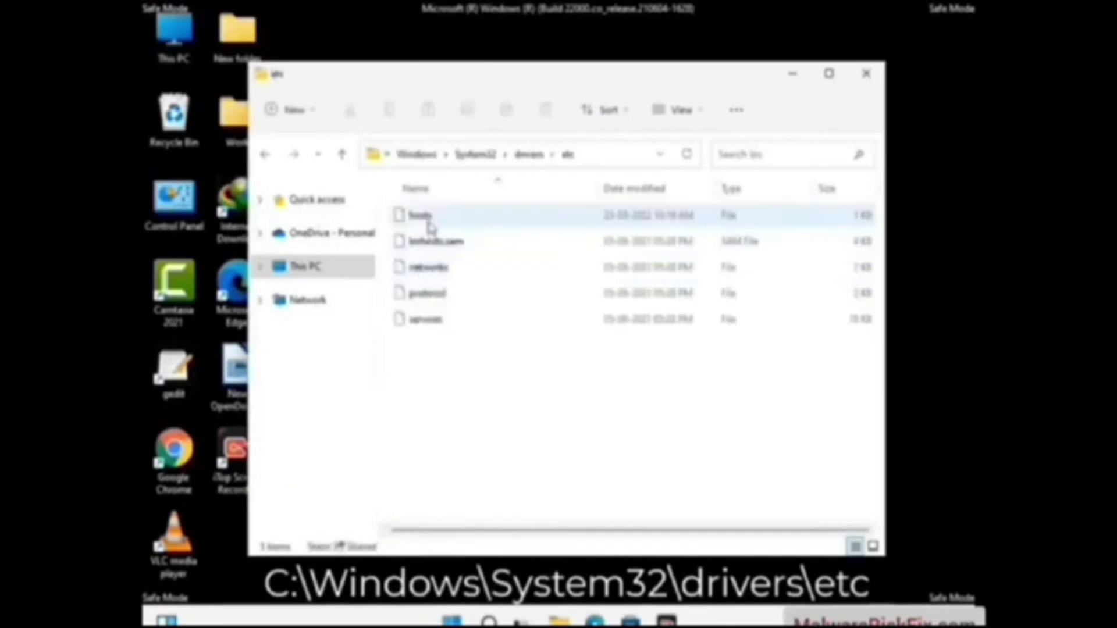
Step: Open the hosts file with Notepad
click(431, 227)
double_click(430, 227)
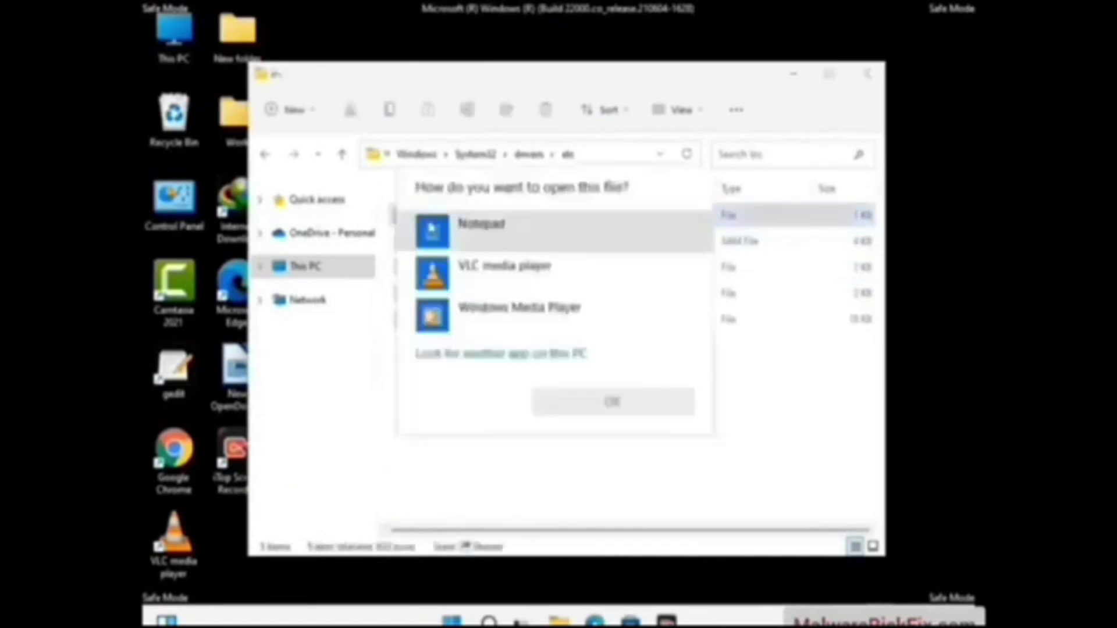
click(499, 232)
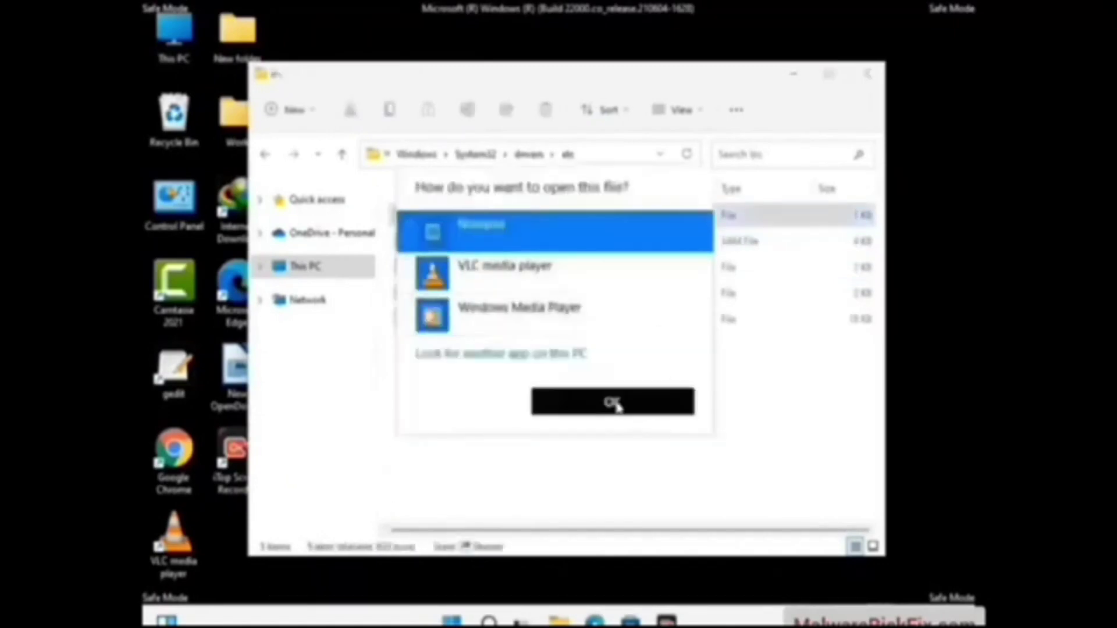
click(610, 402)
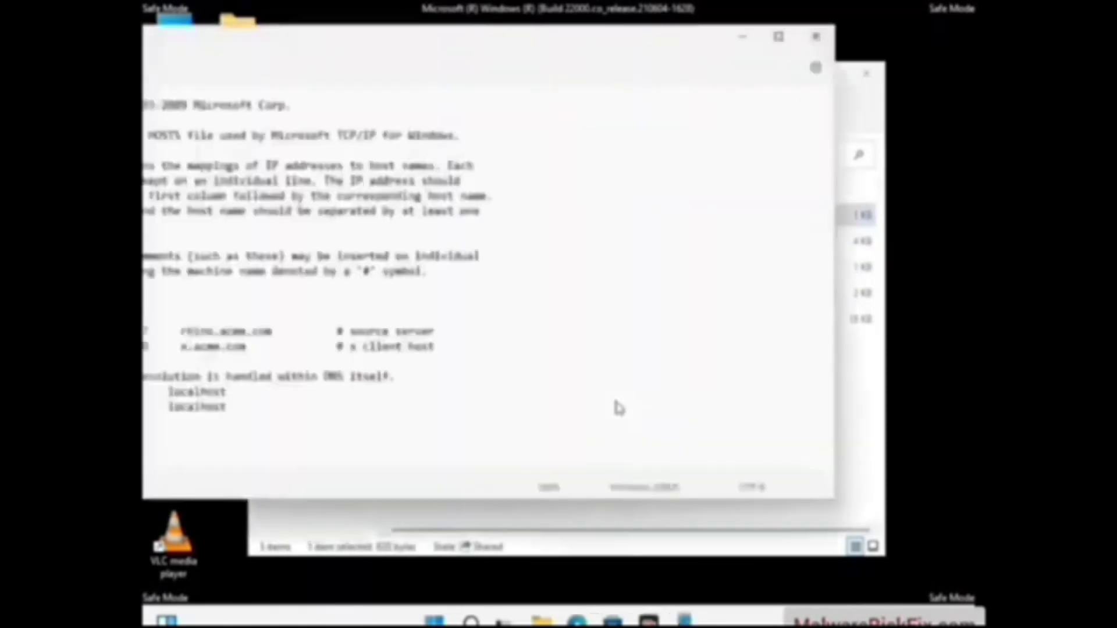
Step: Add a blank line after the last localhost entry in hosts, save, and close Notepad
drag(419, 50, 592, 60)
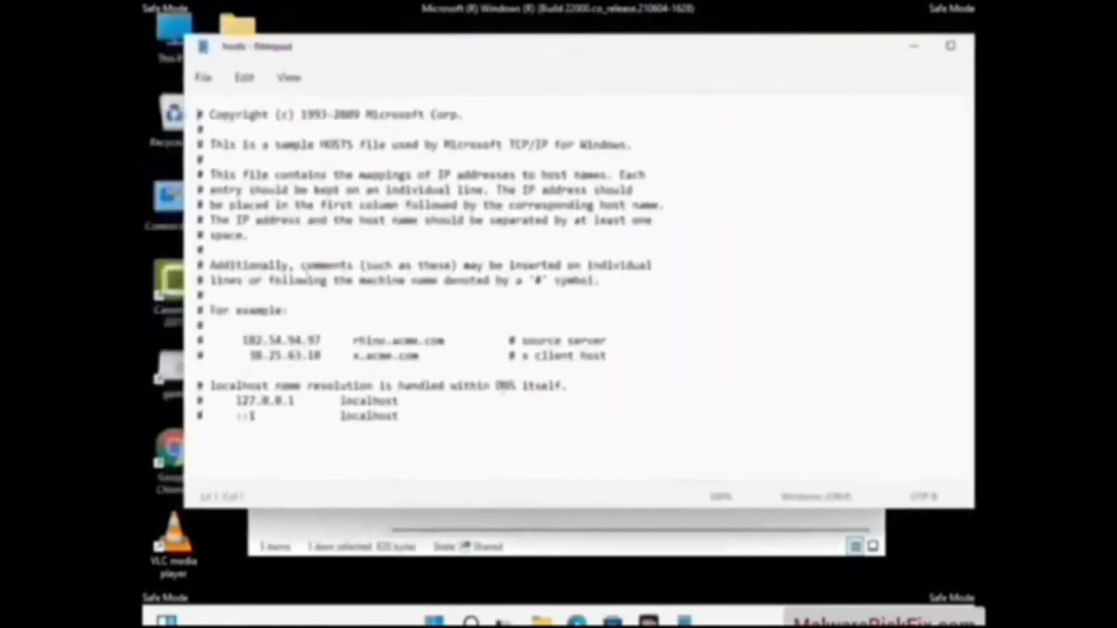
click(420, 420)
key(Return)
key(Return)
scroll(407, 419, down, 1)
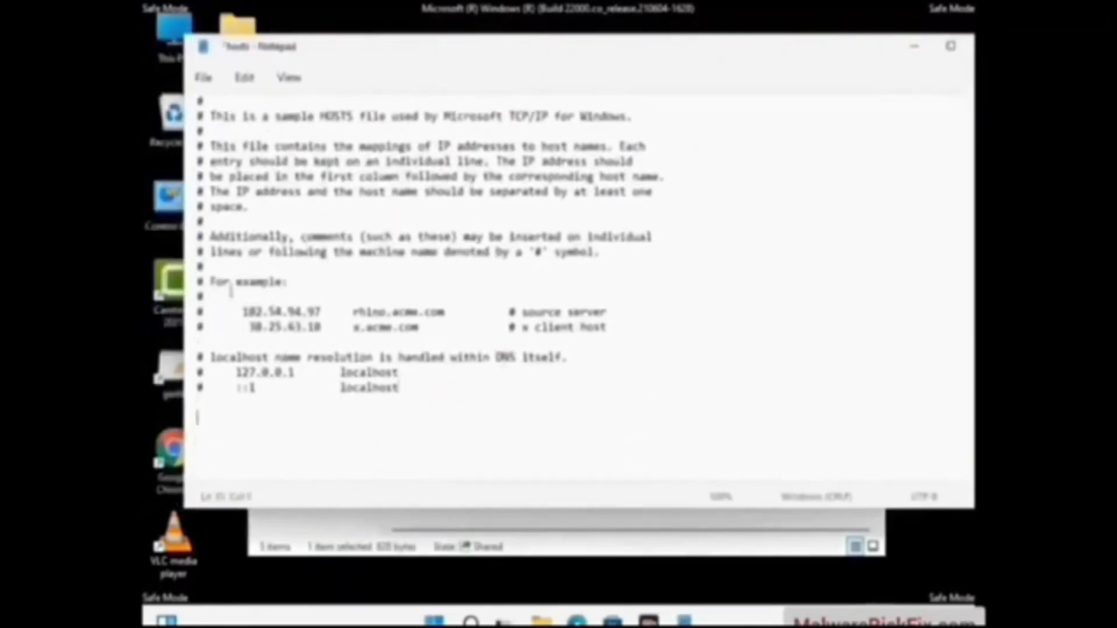
click(203, 78)
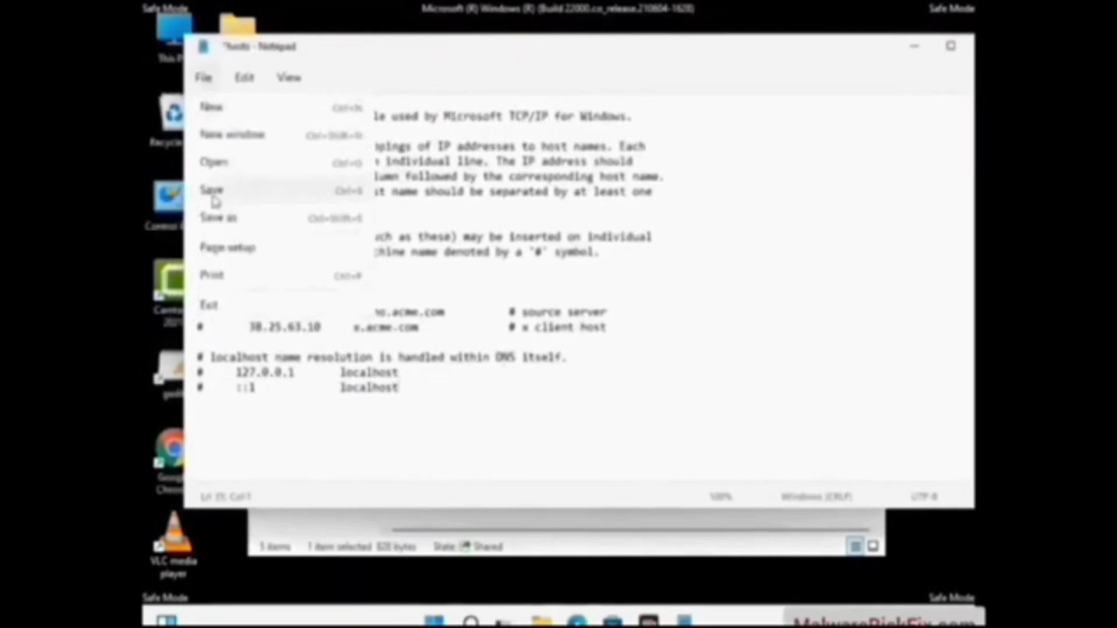
click(213, 198)
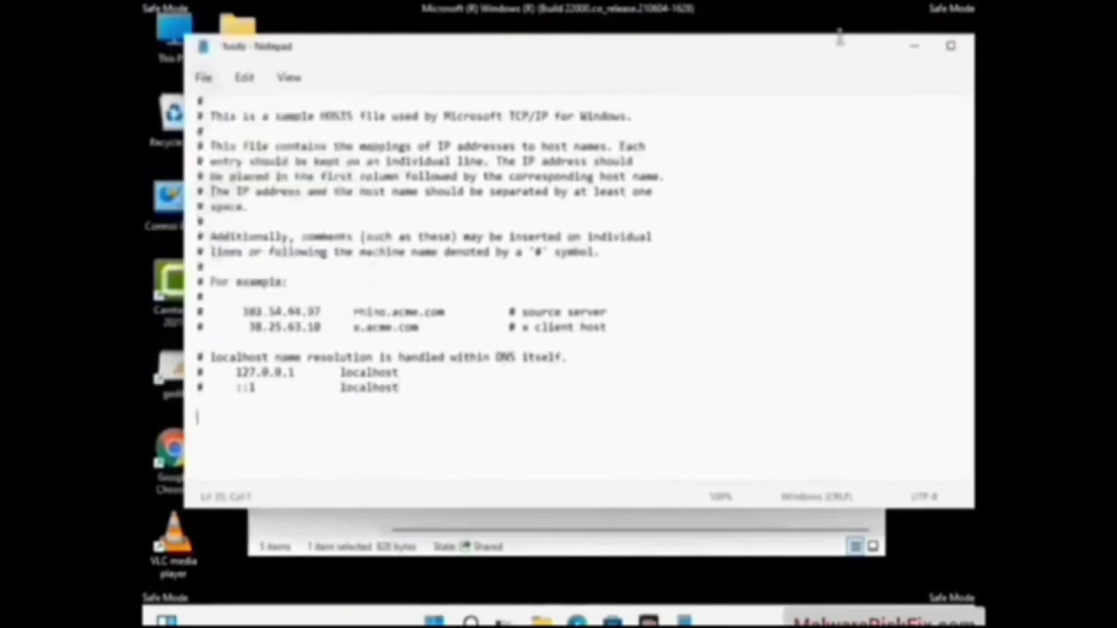
drag(827, 53, 700, 53)
click(862, 52)
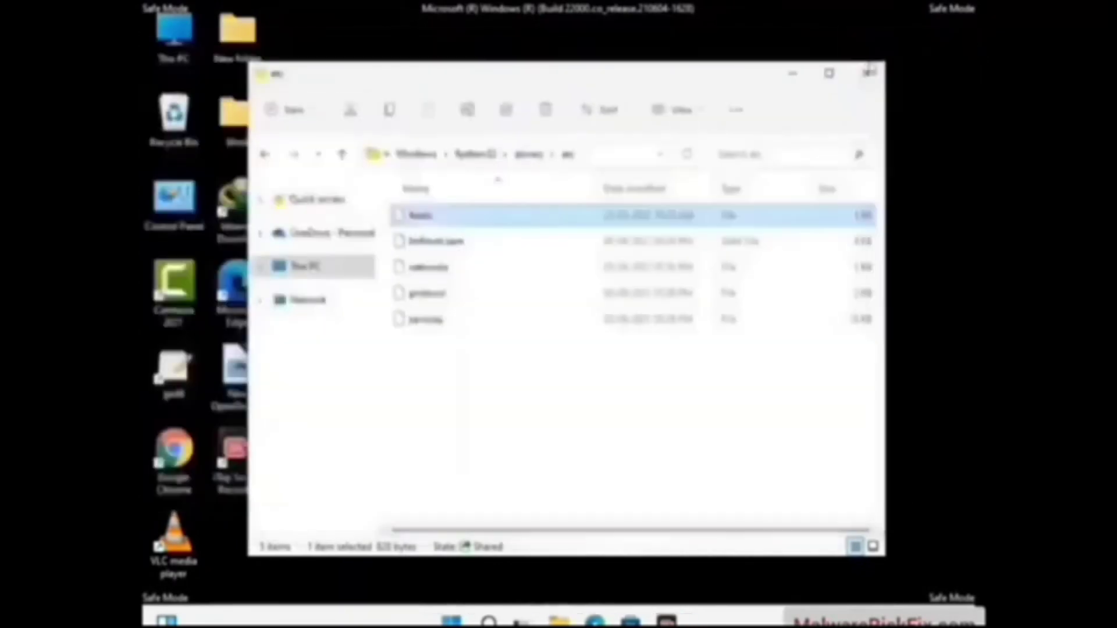
Step: Close File Explorer and run %appdata% to open the AppData\Roaming folder
click(870, 72)
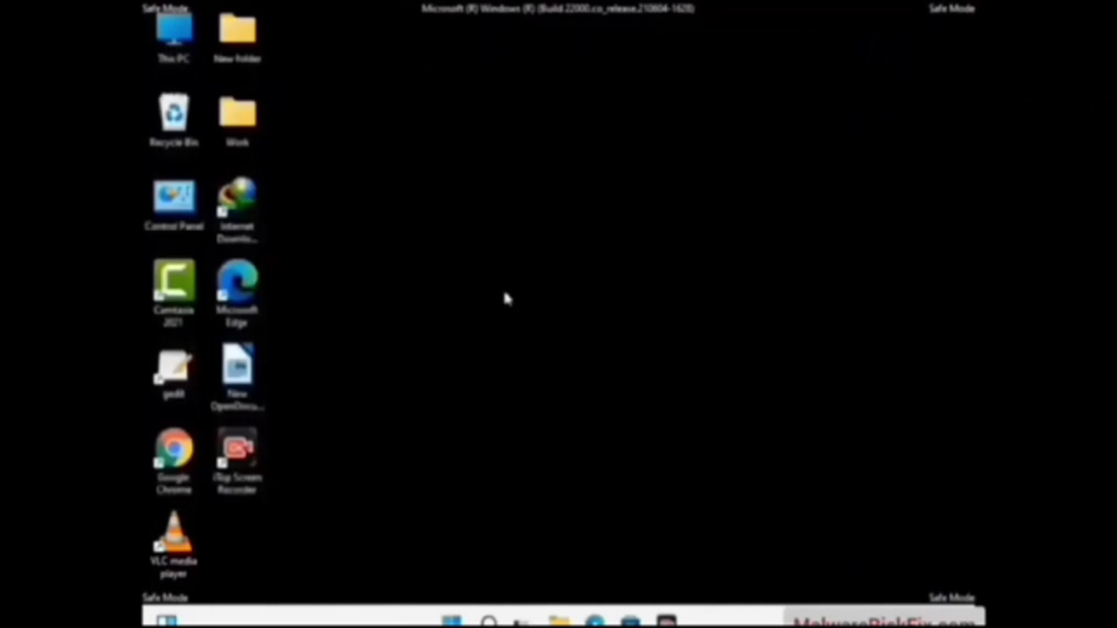
key(super+r)
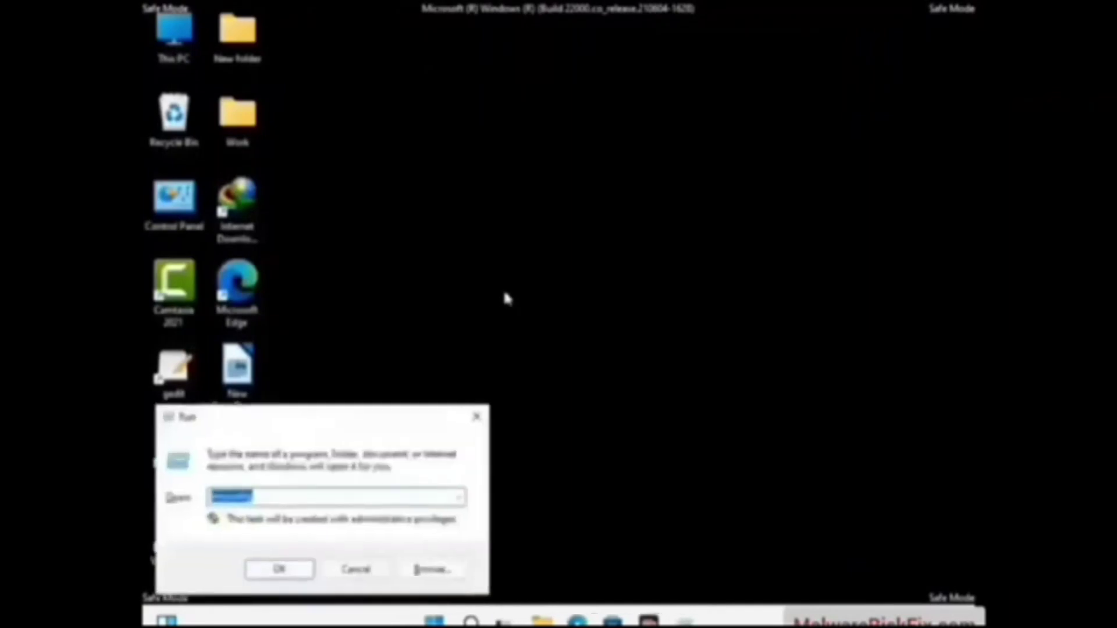
drag(324, 414, 520, 179)
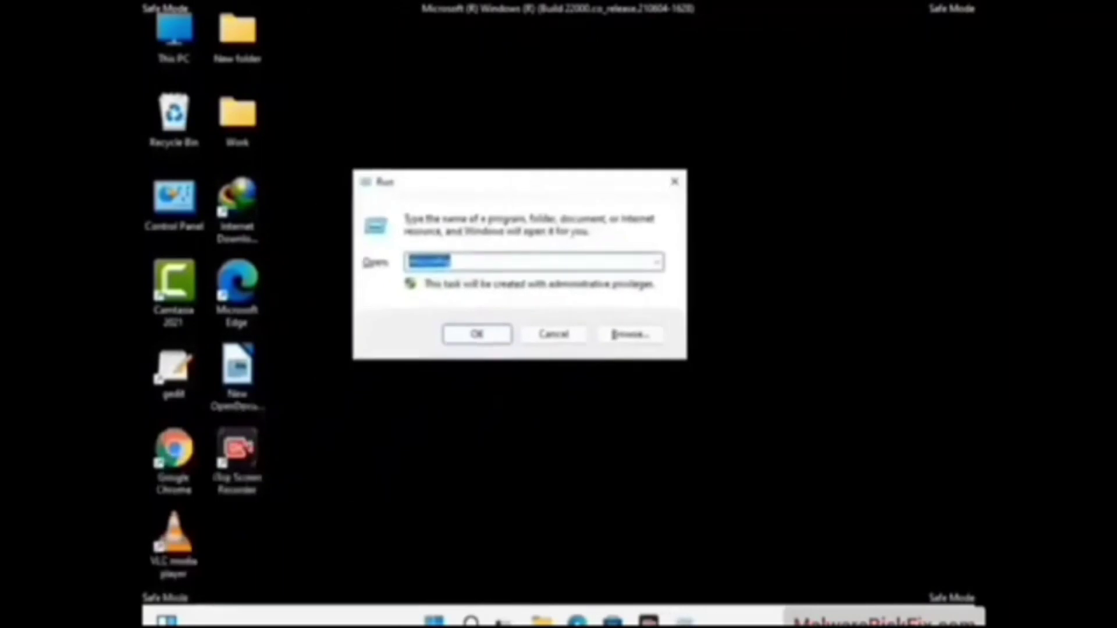
text(%temp%)
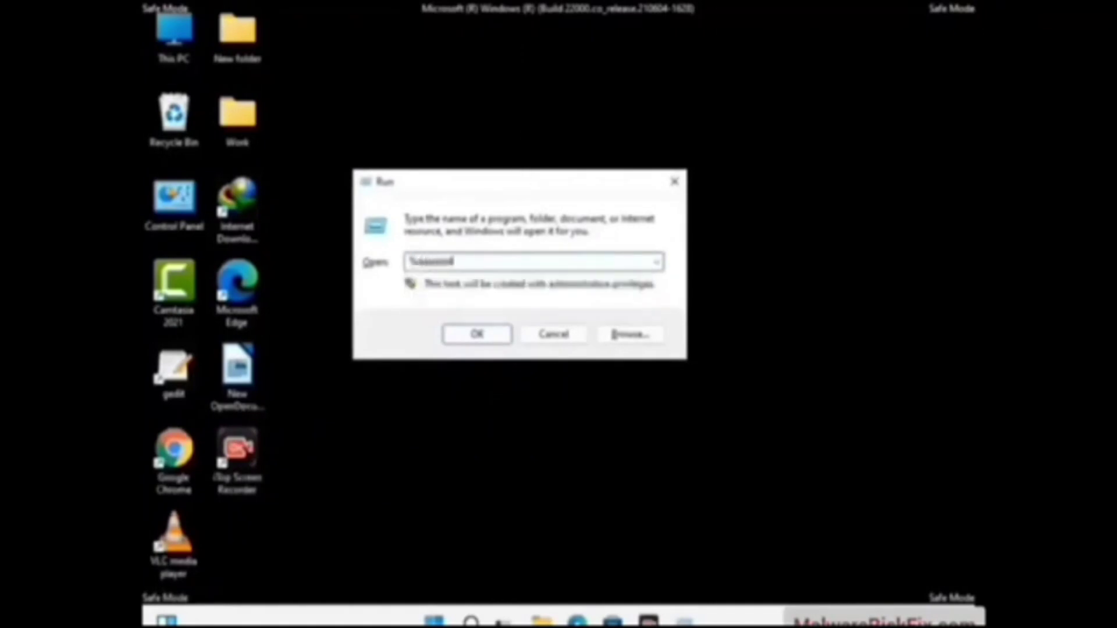
key(Return)
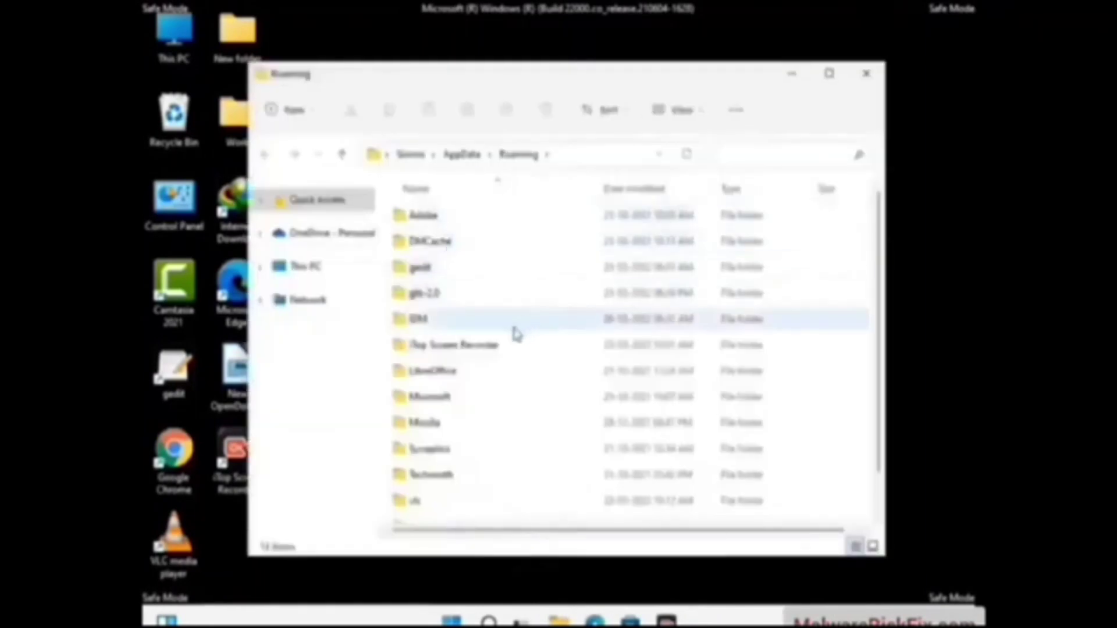
Step: Delete the Zoom folder from AppData\Roaming and close the folder window
scroll(526, 330, down, 1)
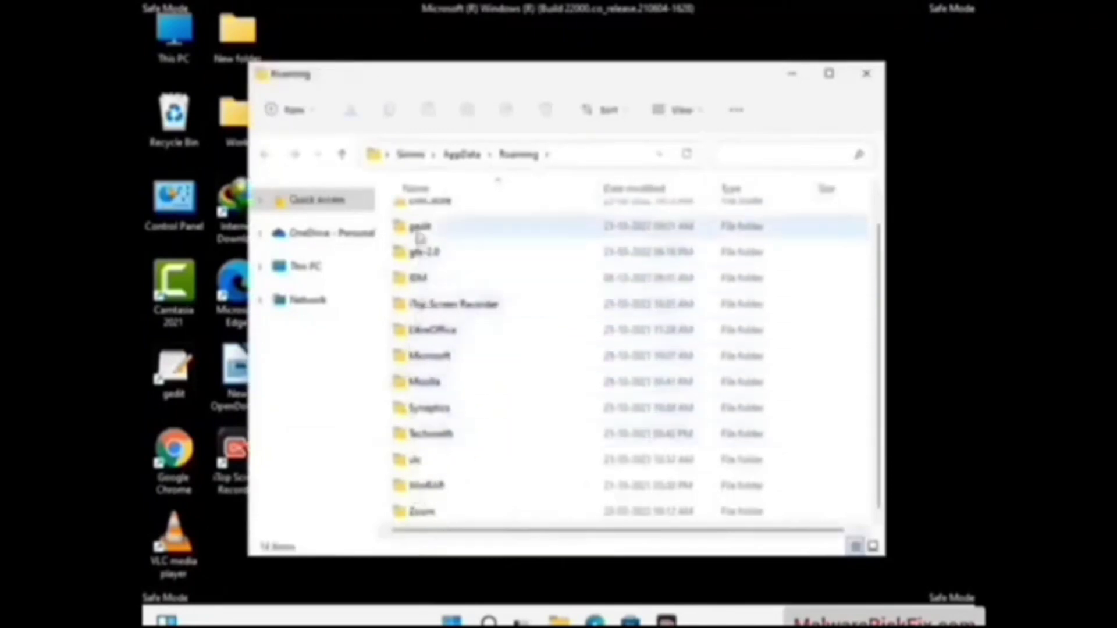
scroll(465, 312, up, 1)
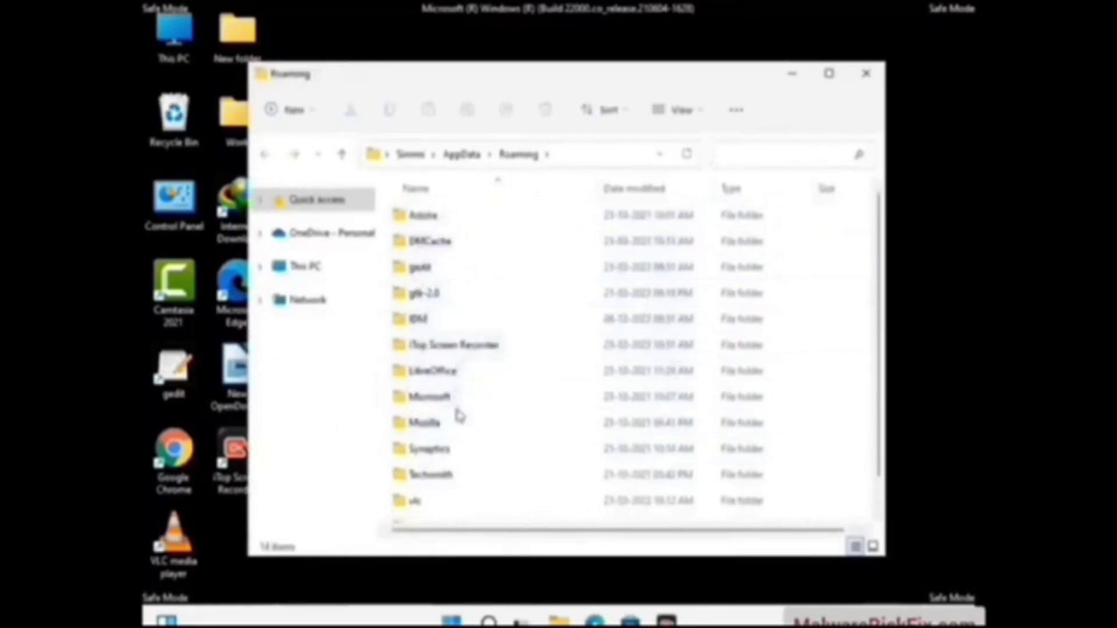
scroll(456, 416, down, 1)
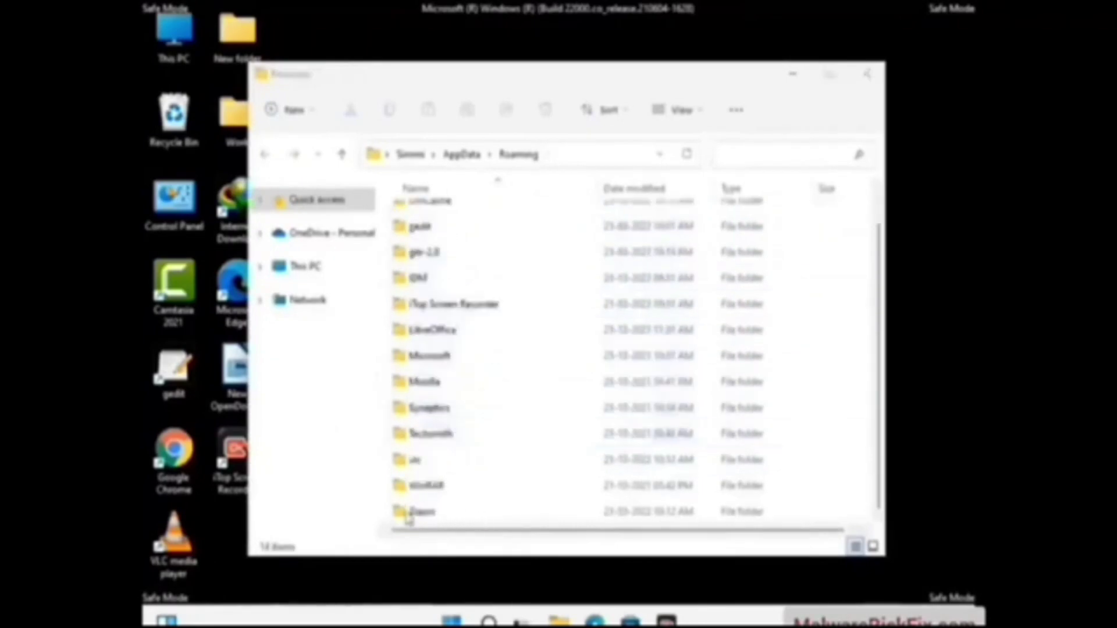
click(626, 512)
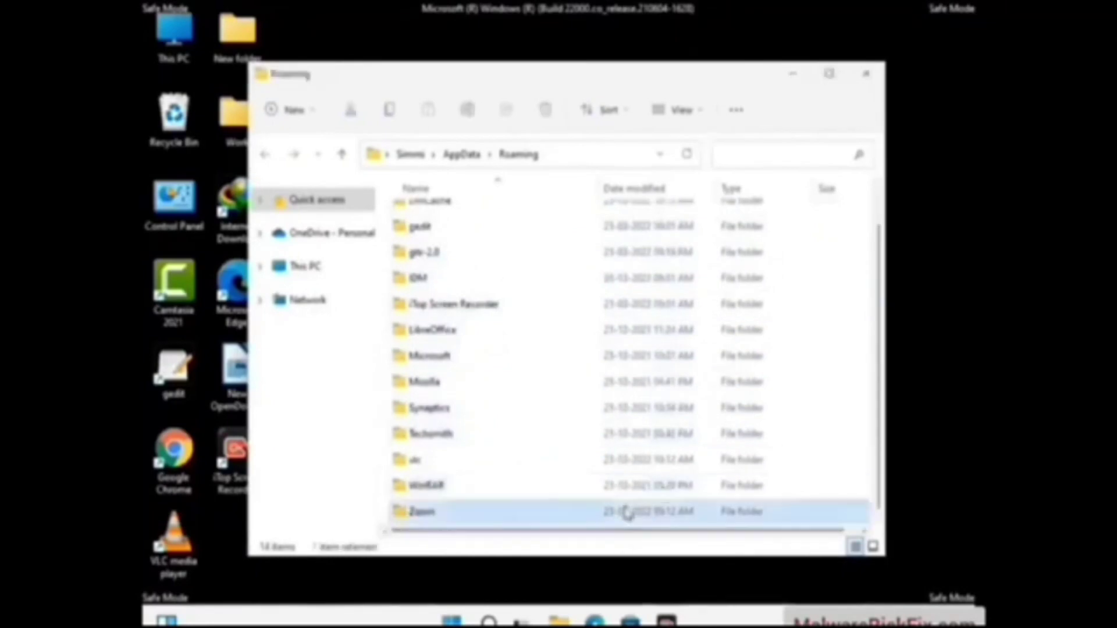
click(556, 120)
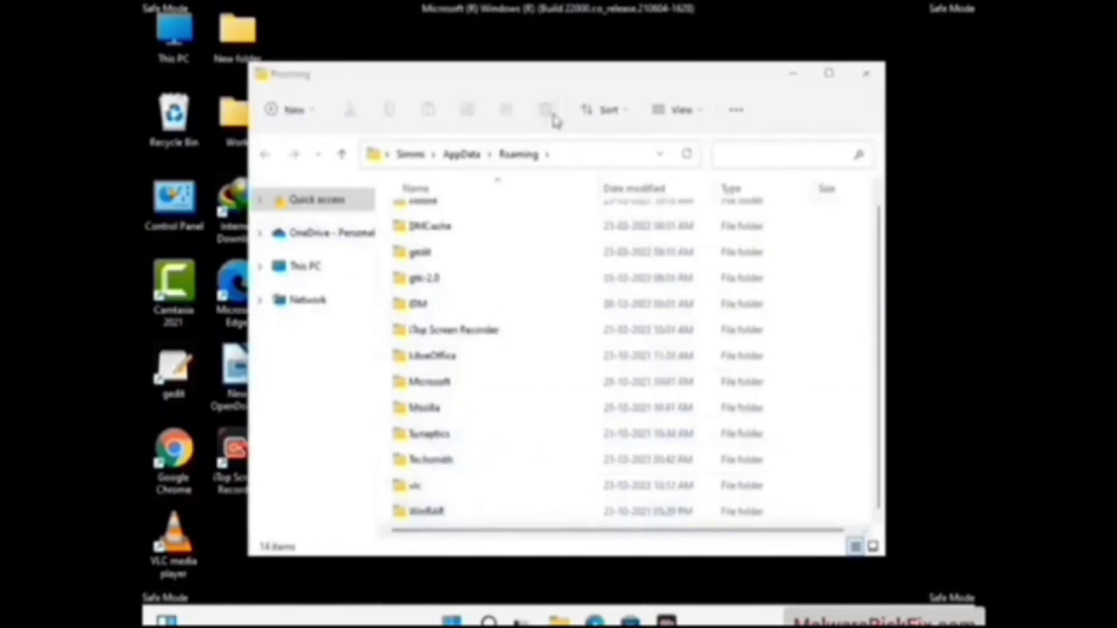
click(865, 84)
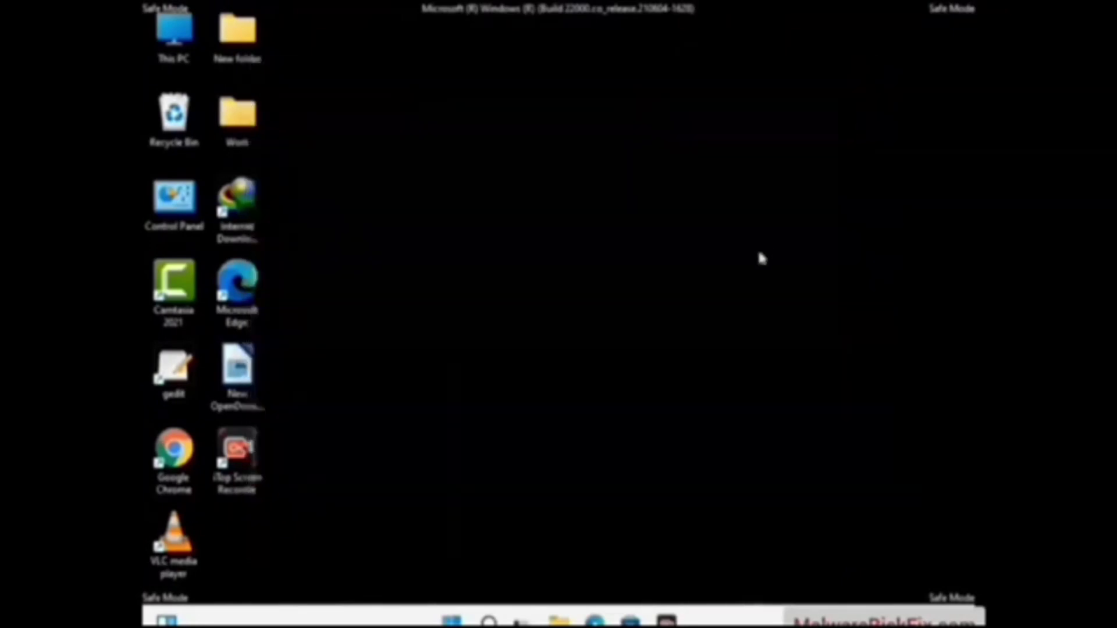
key(super+r)
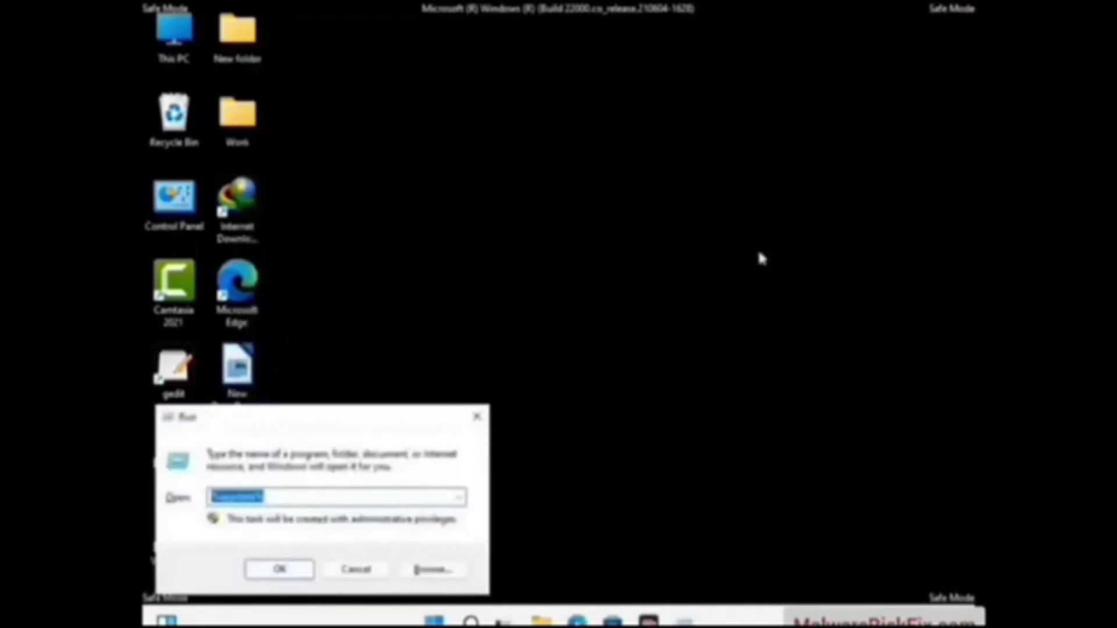
Step: Run %LocalAppData%, send its Mozilla folder to the Recycle Bin, and close the window
drag(352, 431, 586, 237)
text(%temp%)
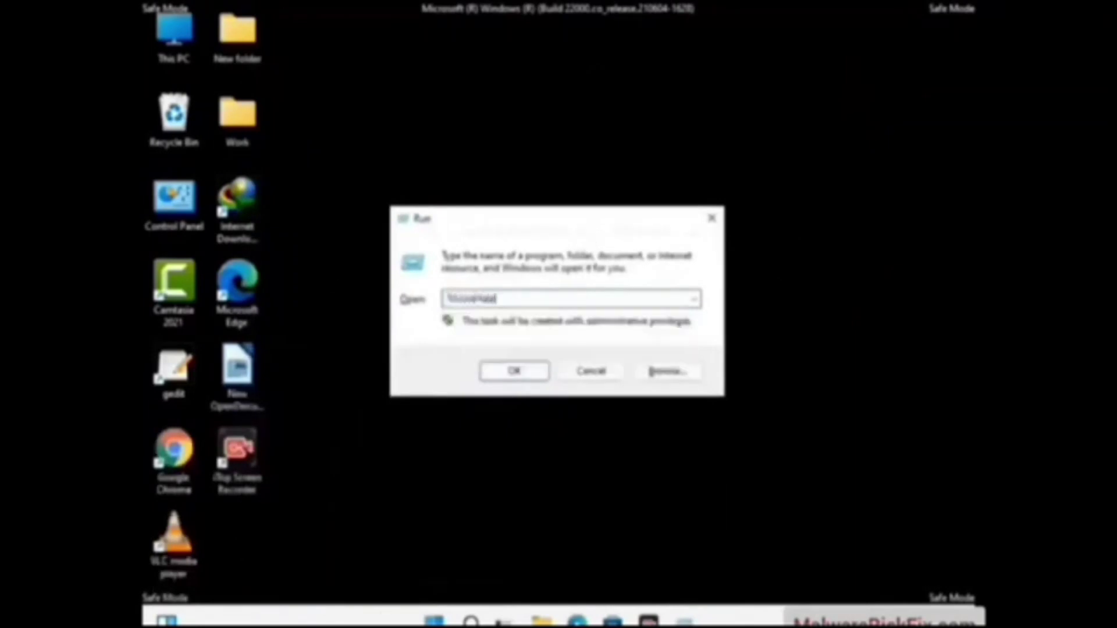
text(calAppData%)
key(Return)
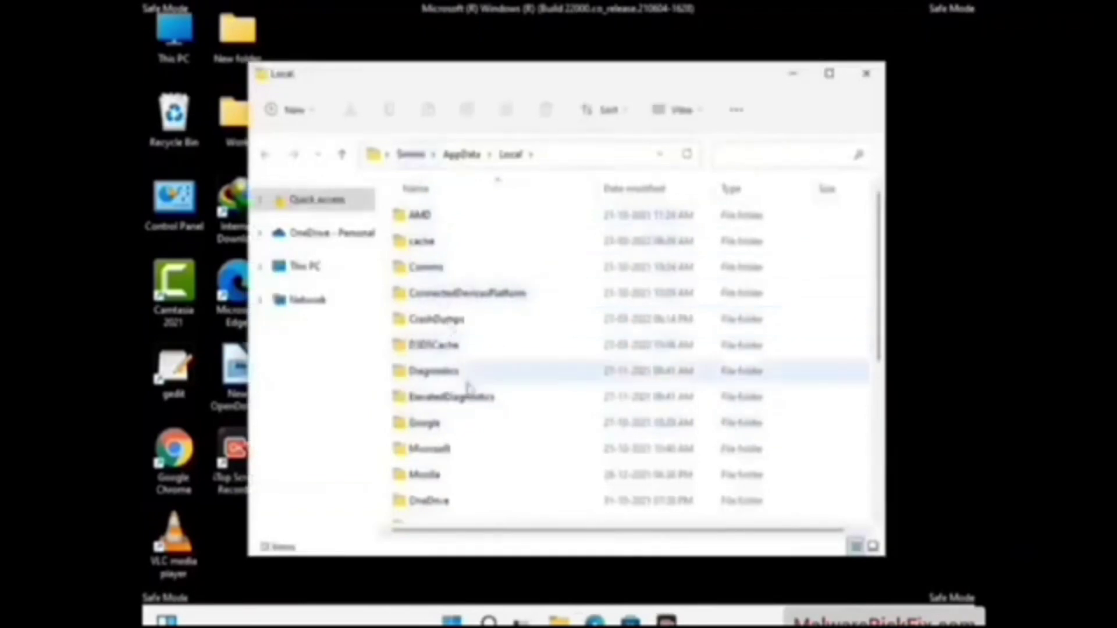
scroll(469, 384, down, 1)
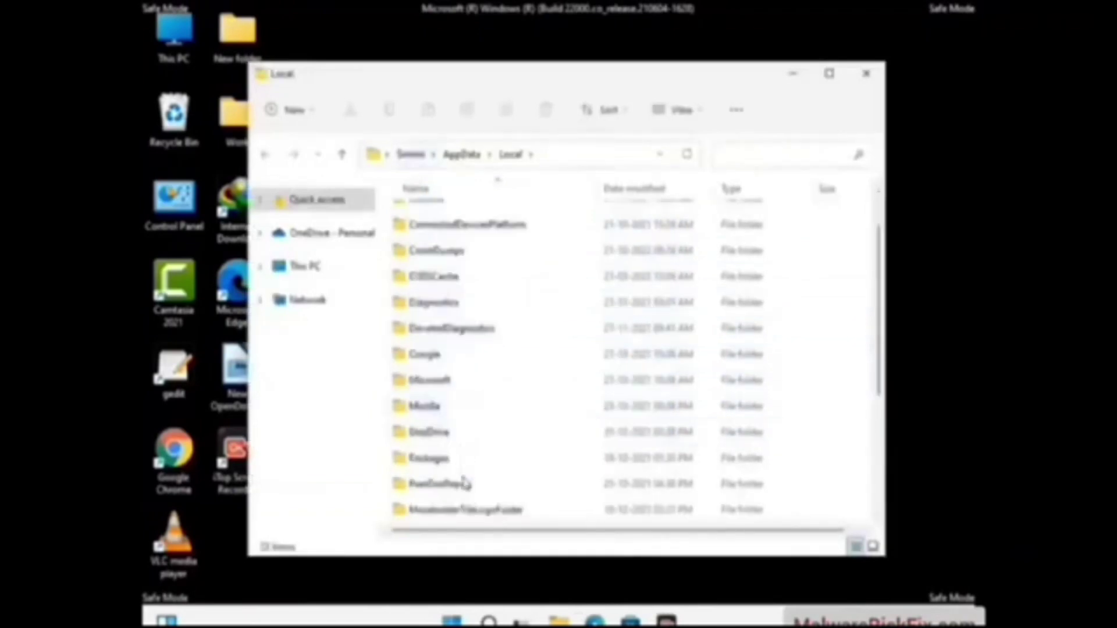
click(440, 413)
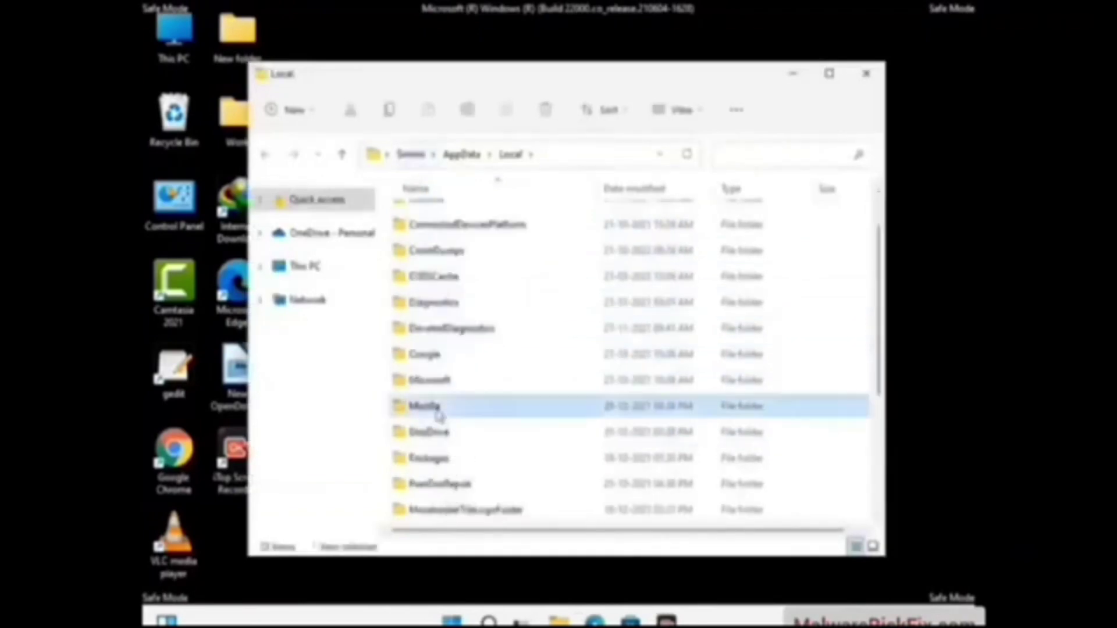
key(Tab)
click(545, 116)
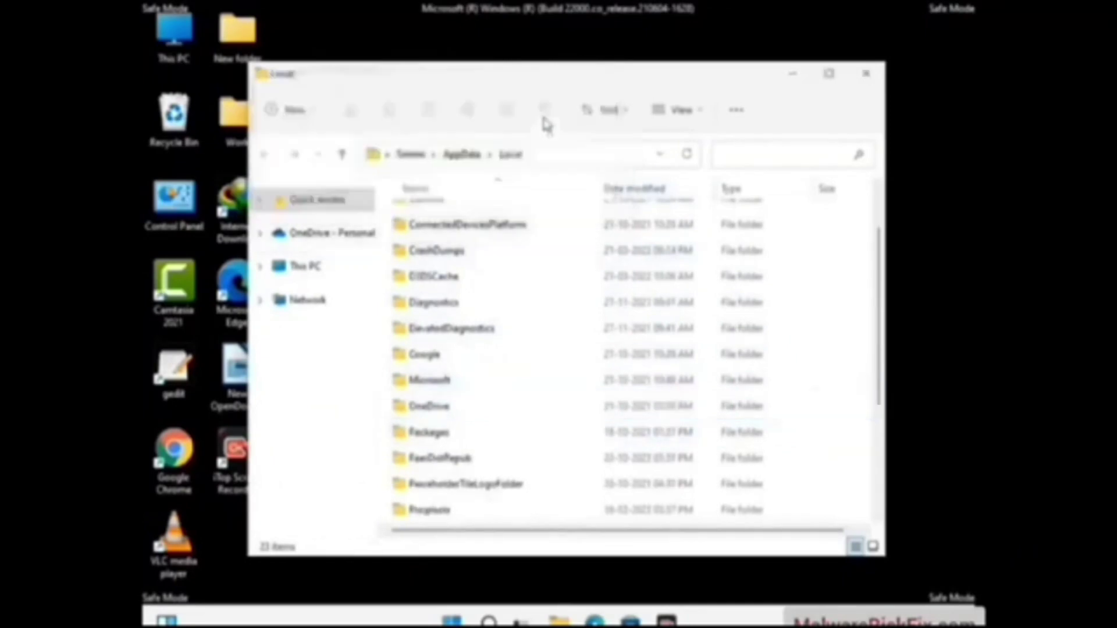
click(865, 73)
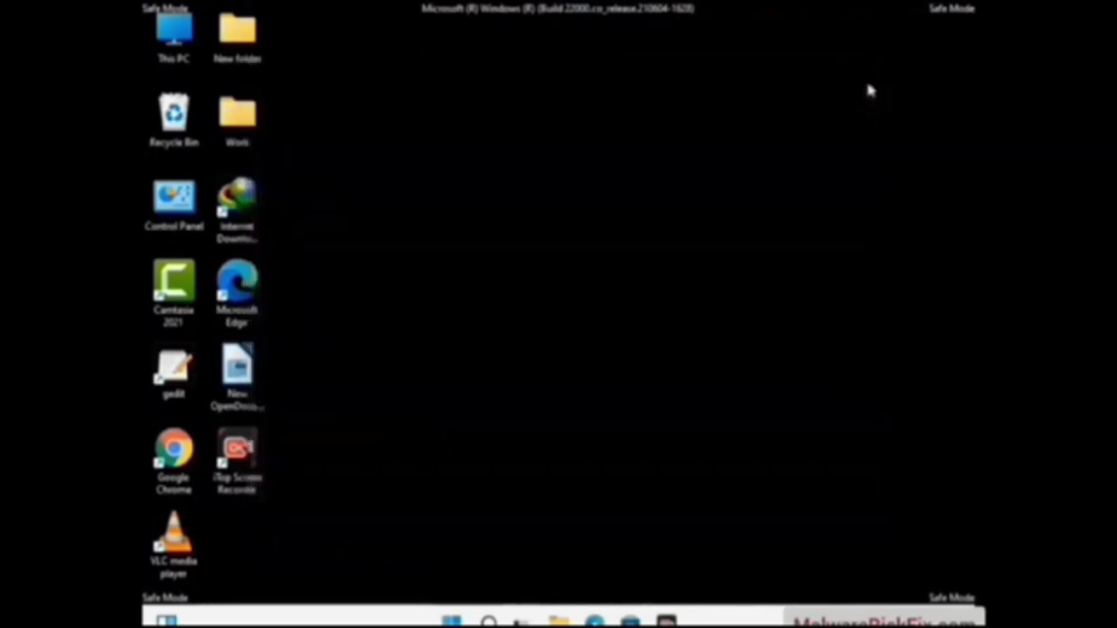
Step: Run %ProgramData%, delete its Mozilla folder, and close the folder window
key(super+r)
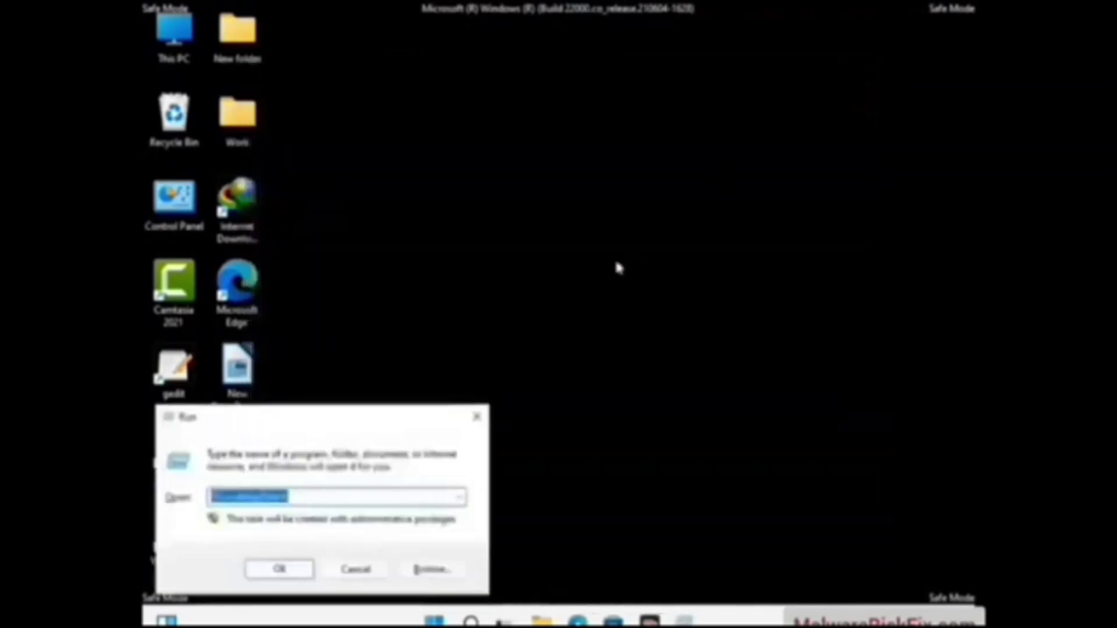
drag(289, 430, 514, 242)
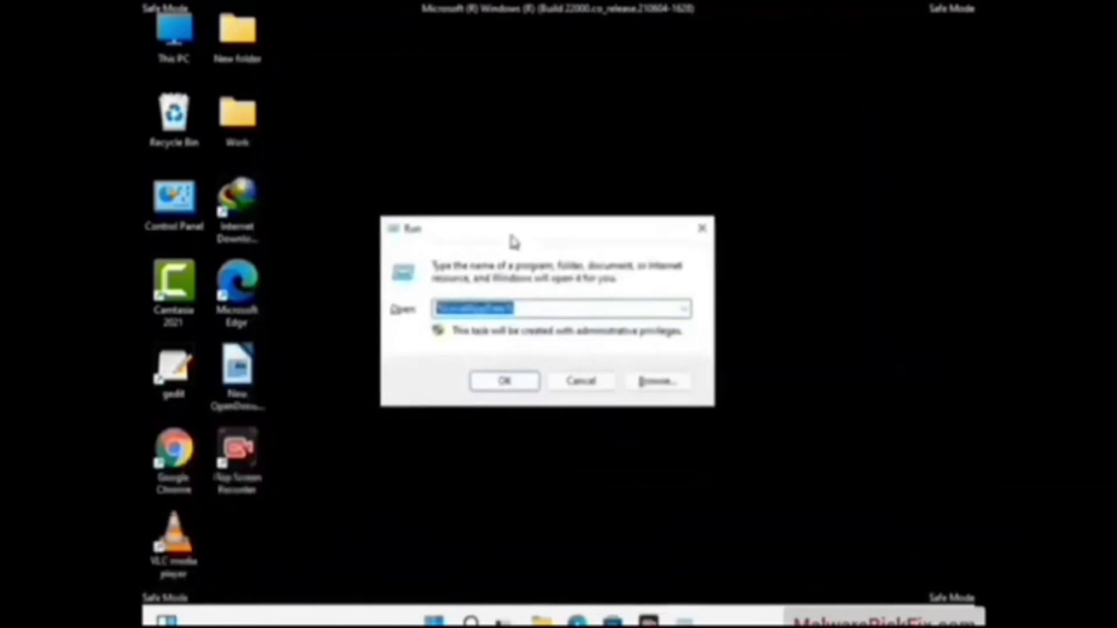
text(%)
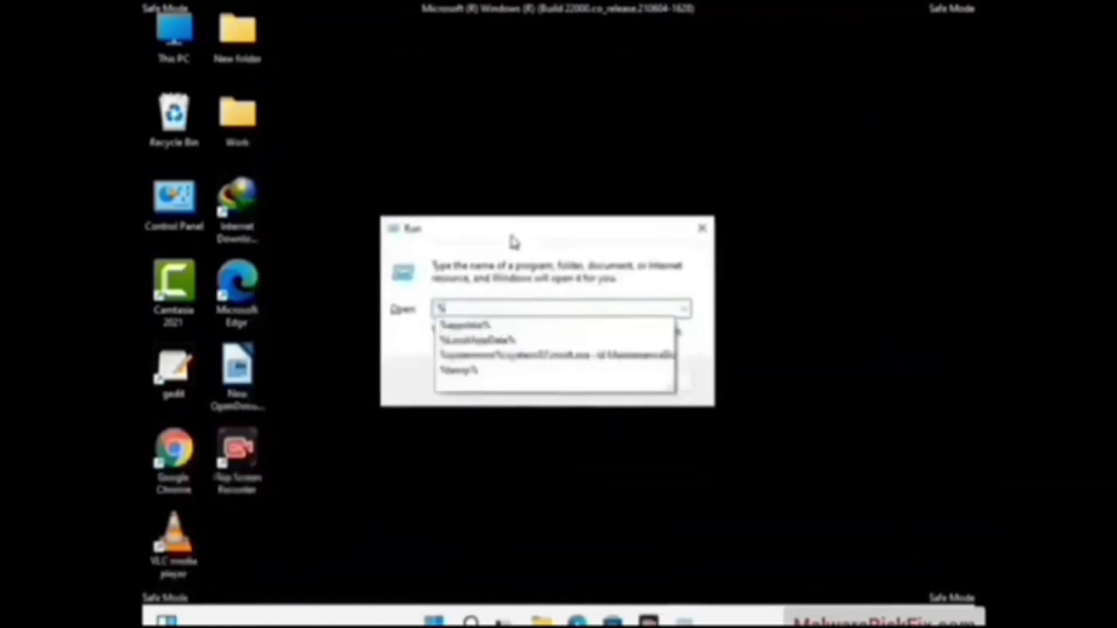
text(ProgramData%)
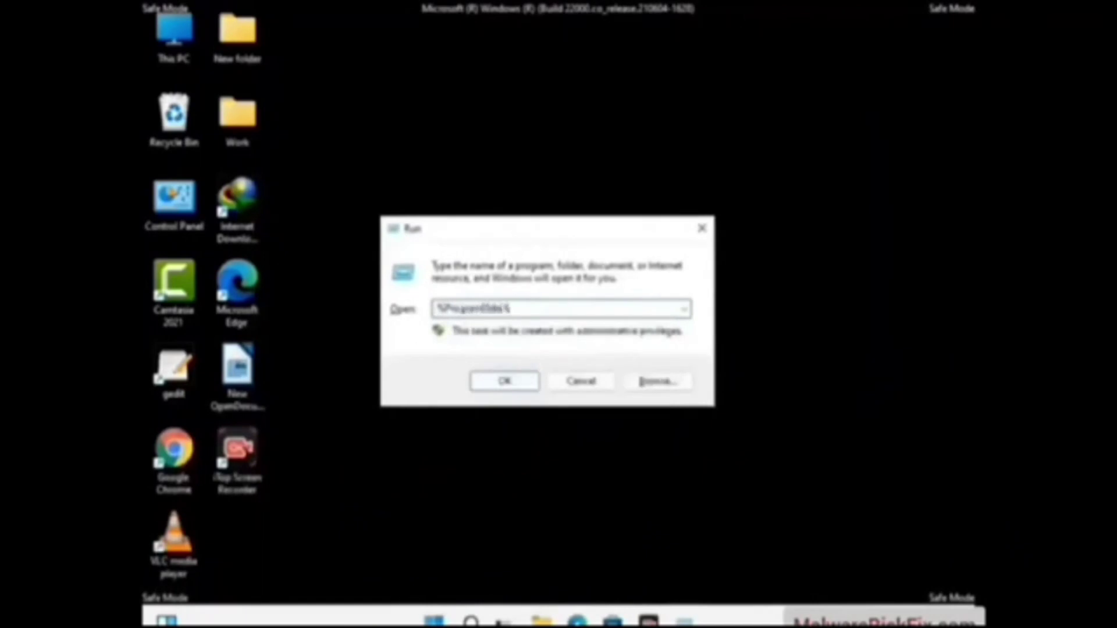
key(Return)
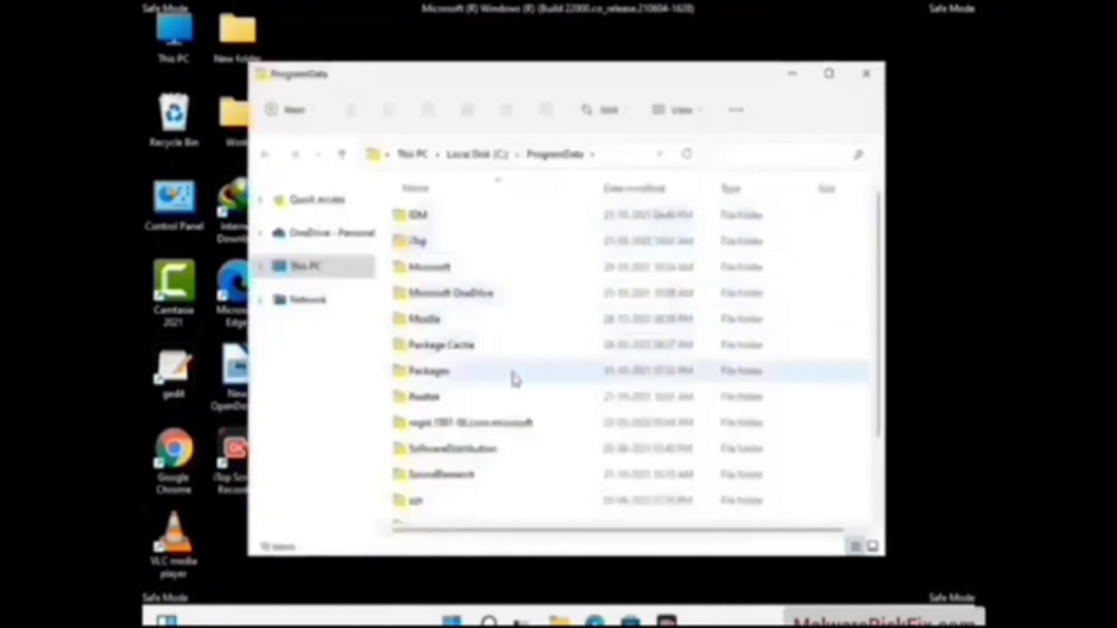
scroll(512, 378, down, 1)
scroll(512, 402, down, 1)
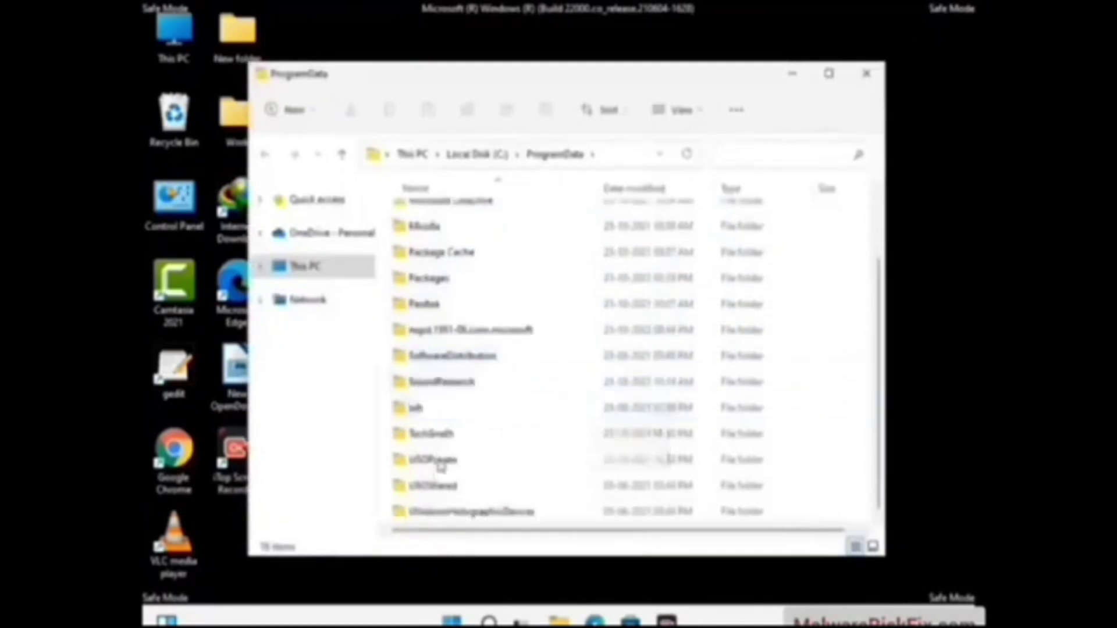
click(440, 230)
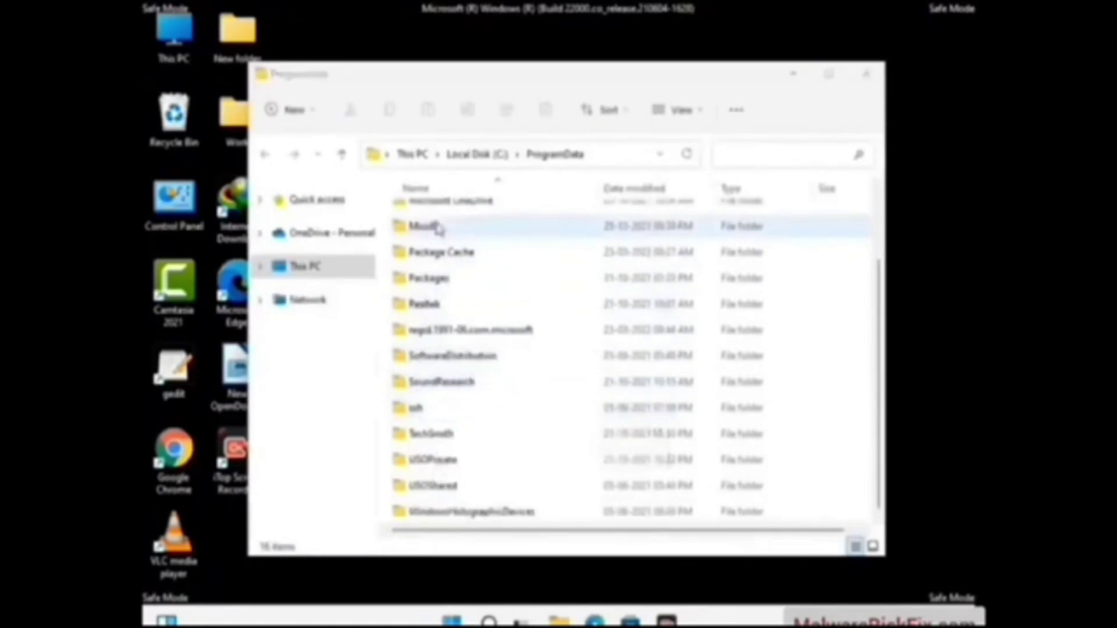
key(Tab)
click(548, 112)
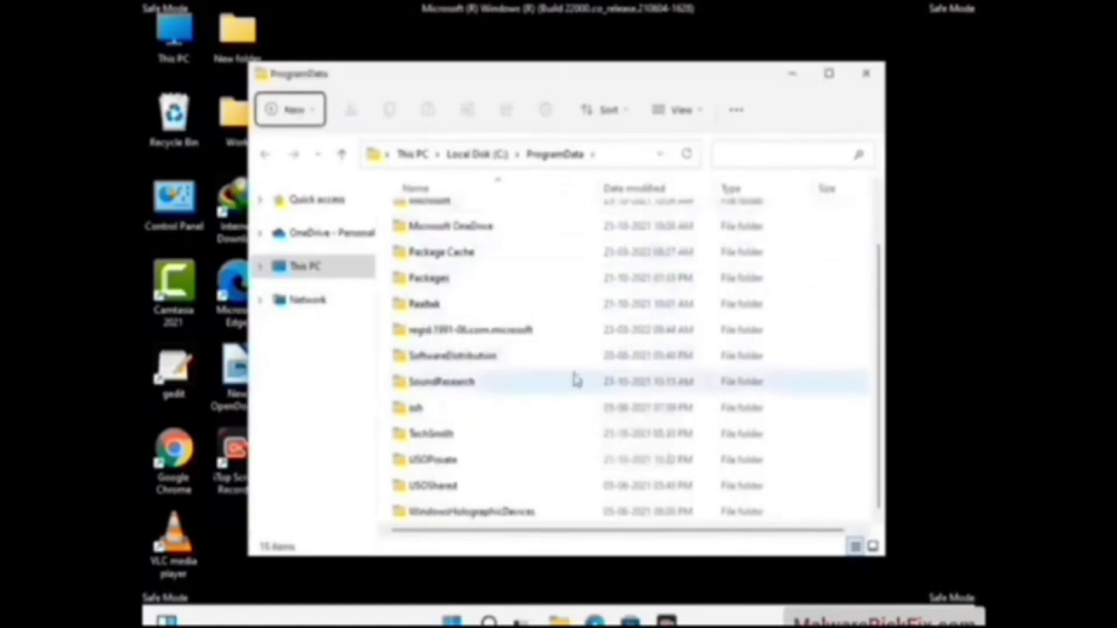
scroll(573, 379, up, 1)
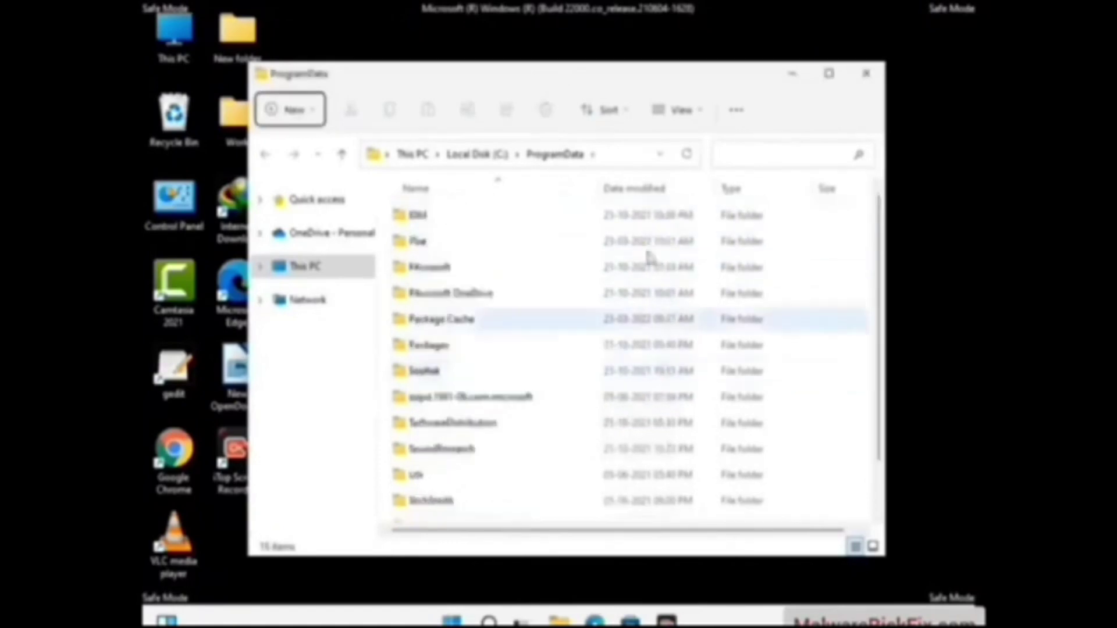
click(873, 73)
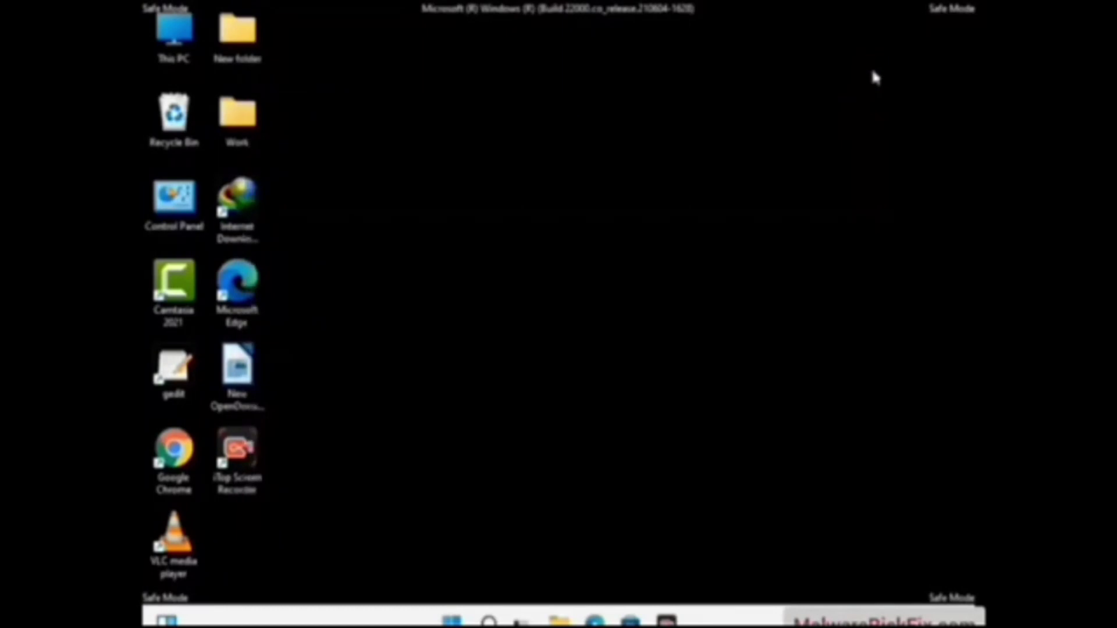
key(super+r)
drag(366, 419, 580, 231)
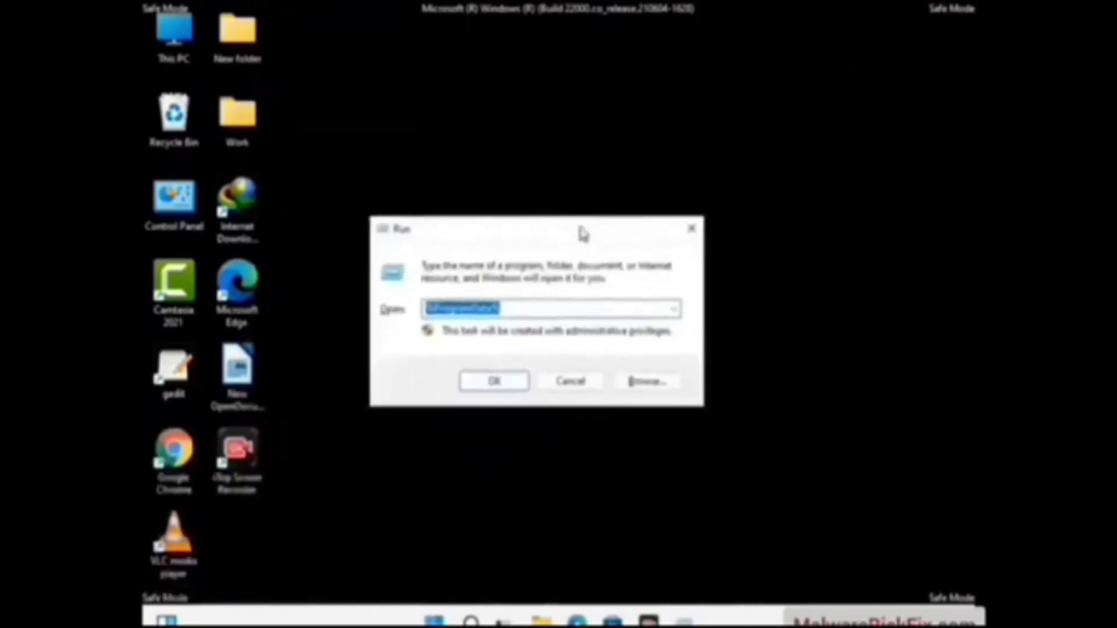
text(%temp%)
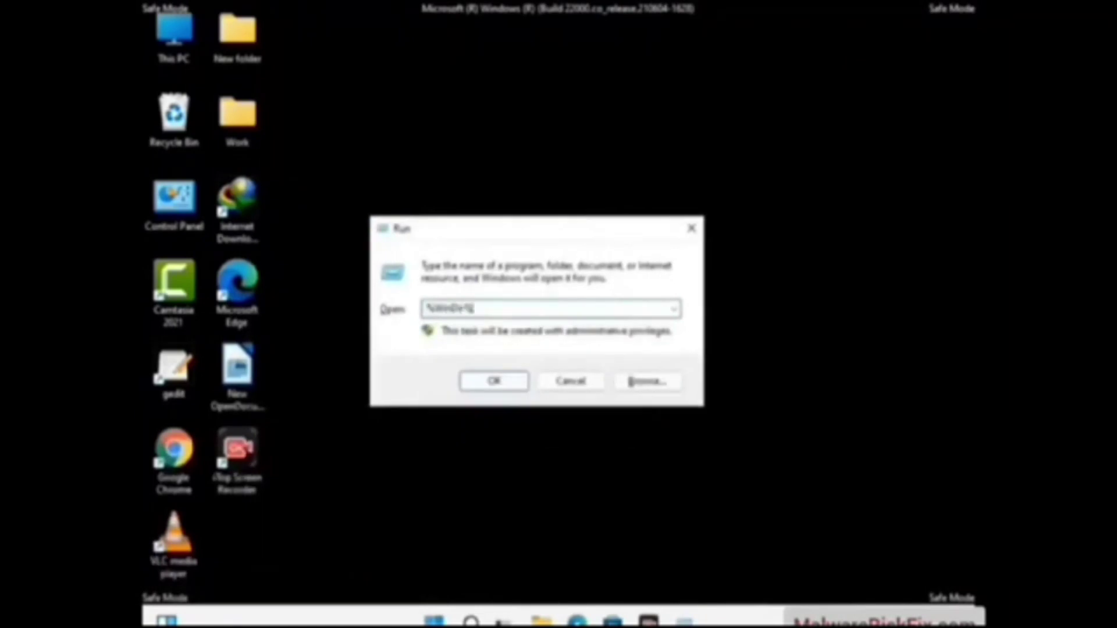
key(Return)
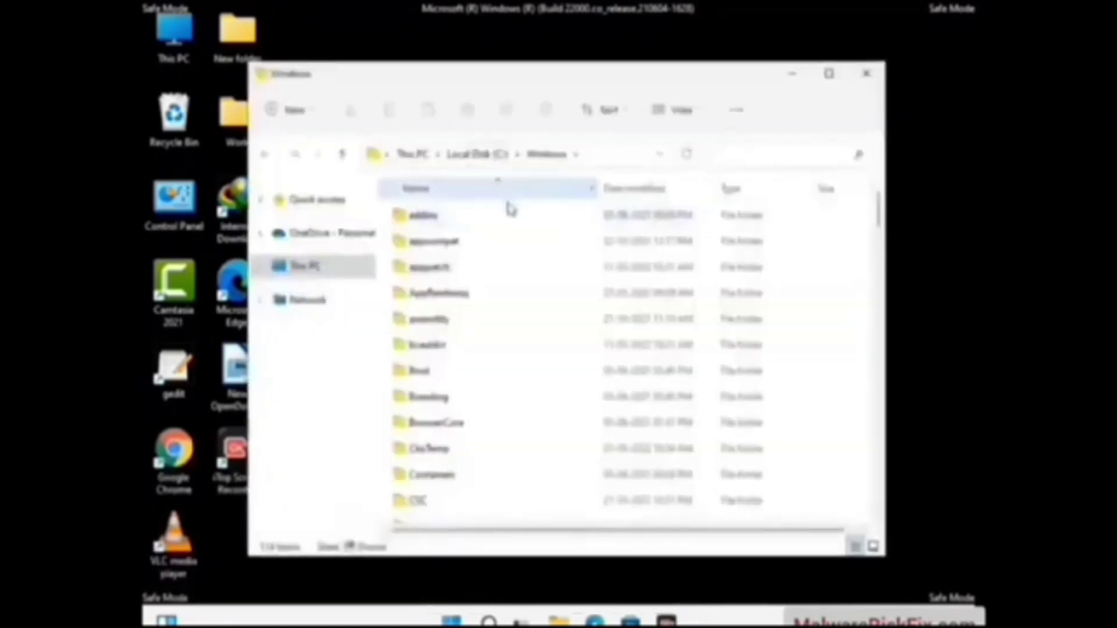
click(486, 267)
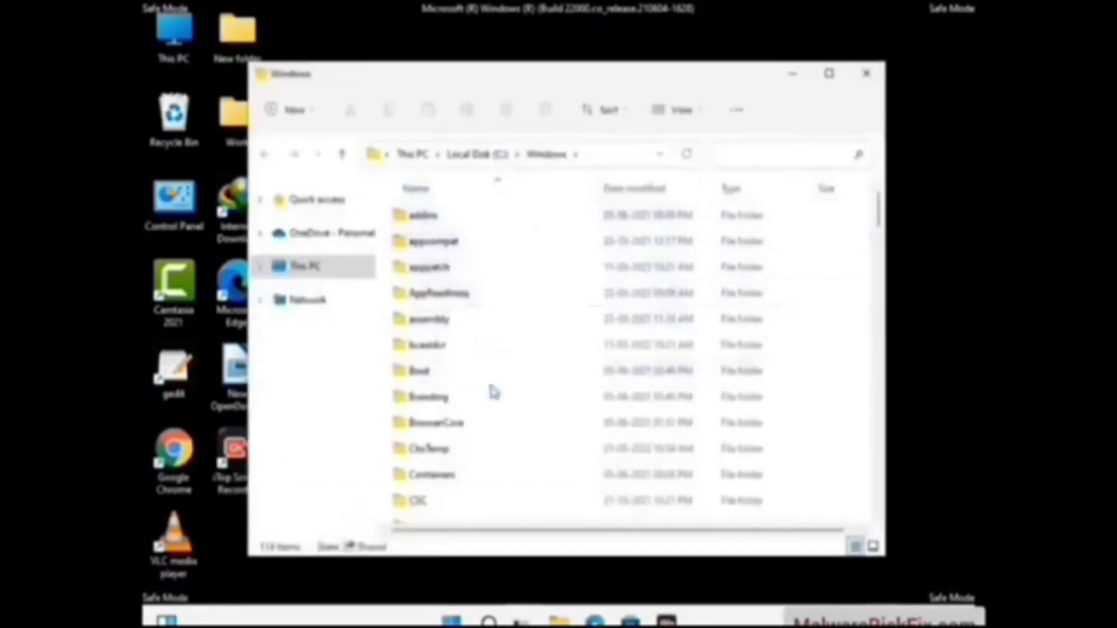
scroll(492, 395, down, 2)
scroll(494, 401, down, 1)
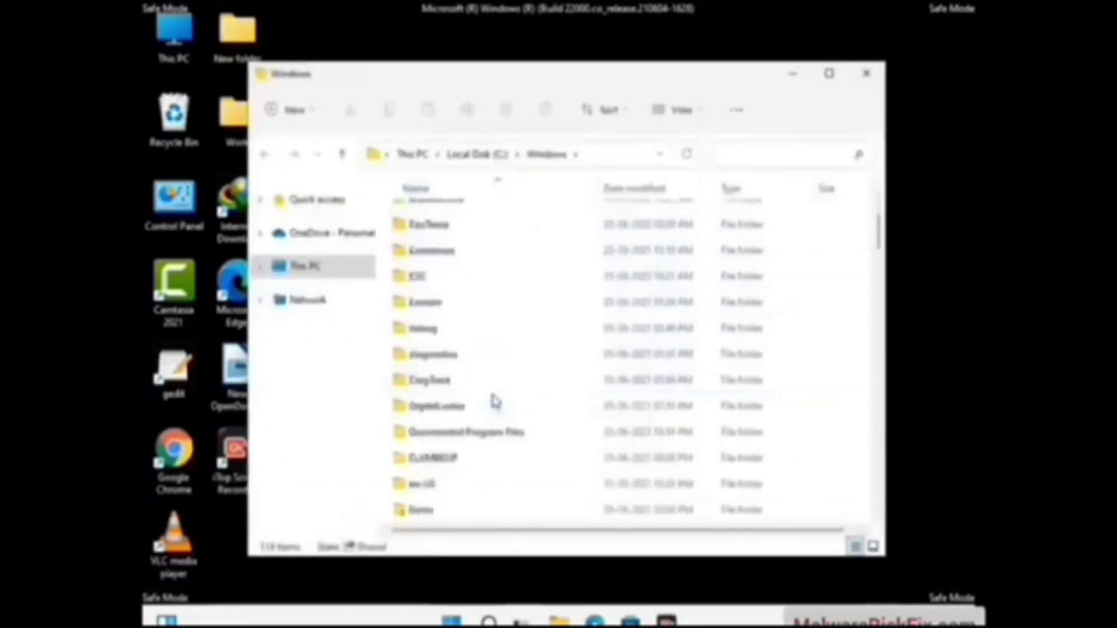
scroll(494, 400, down, 1)
scroll(494, 402, down, 4)
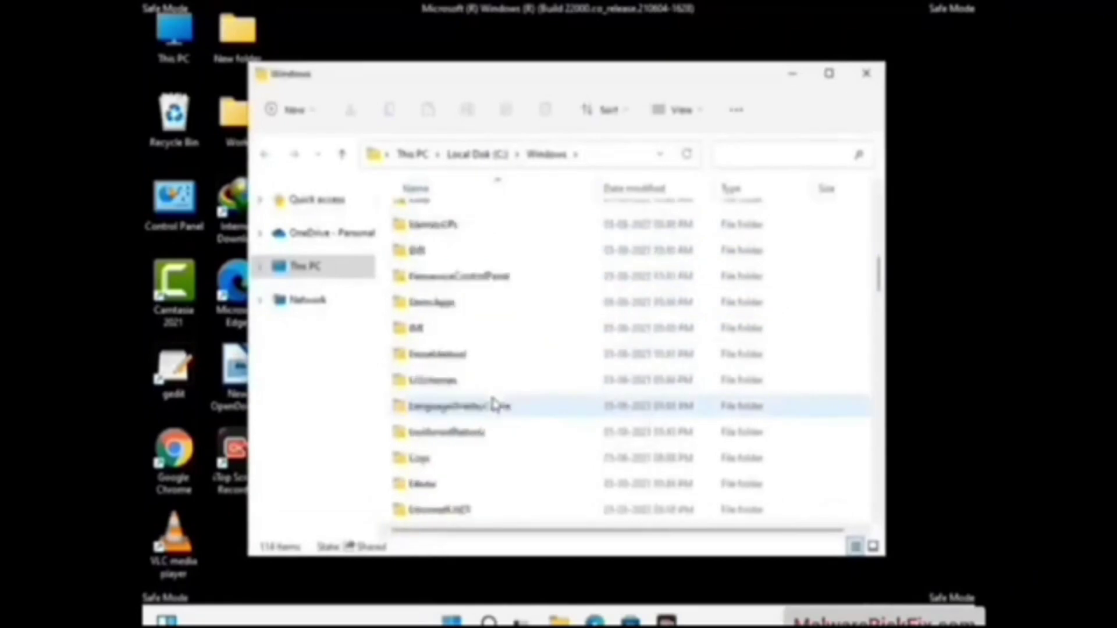
scroll(494, 402, down, 4)
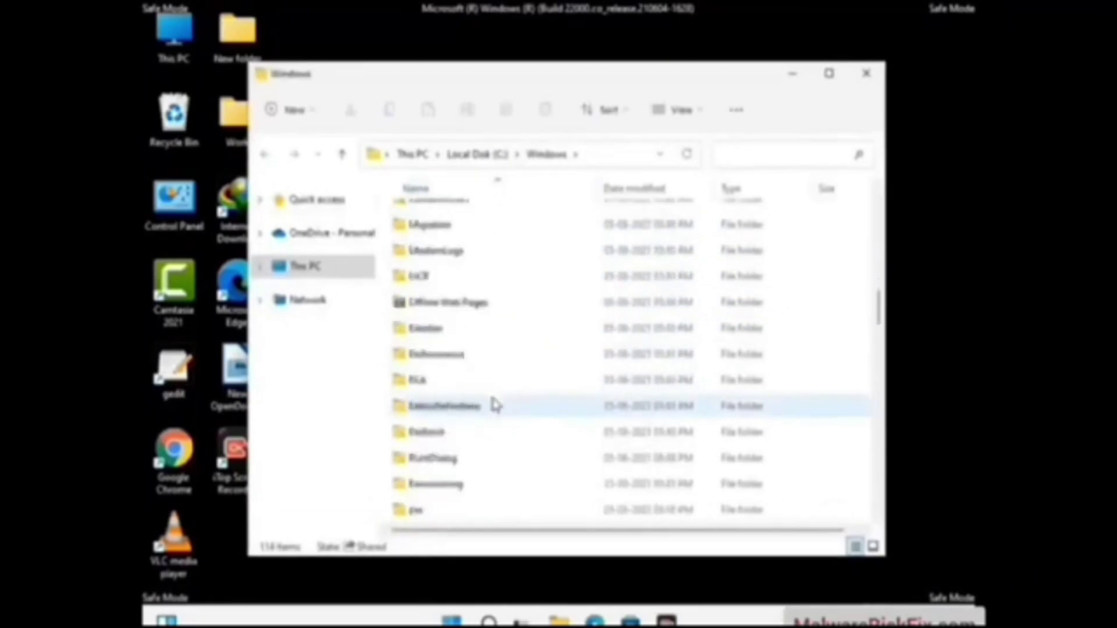
scroll(494, 402, down, 4)
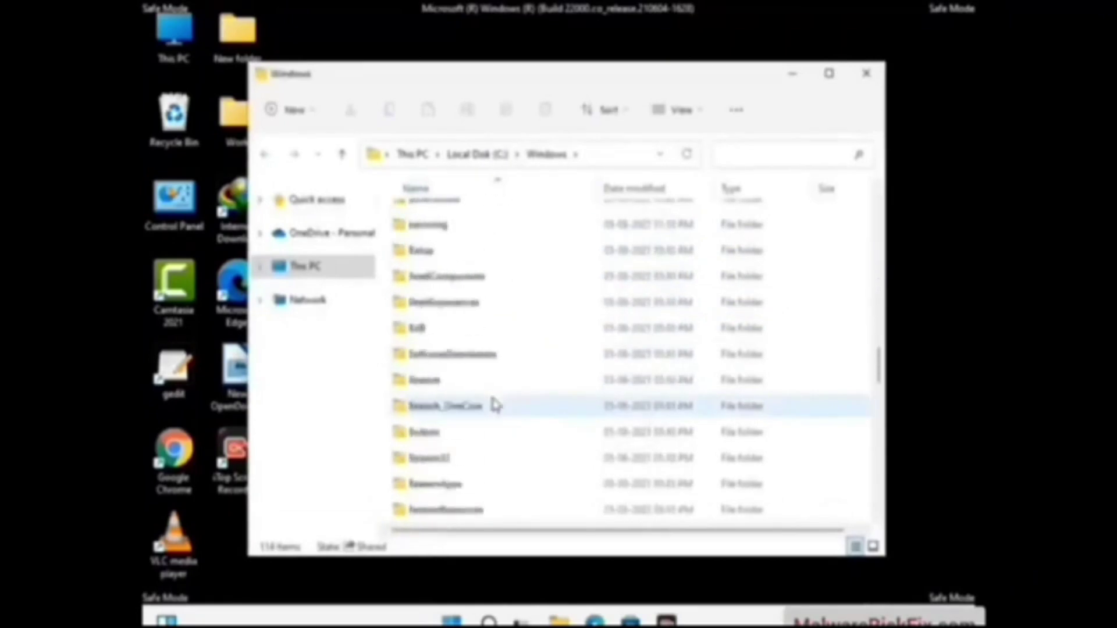
scroll(493, 403, down, 4)
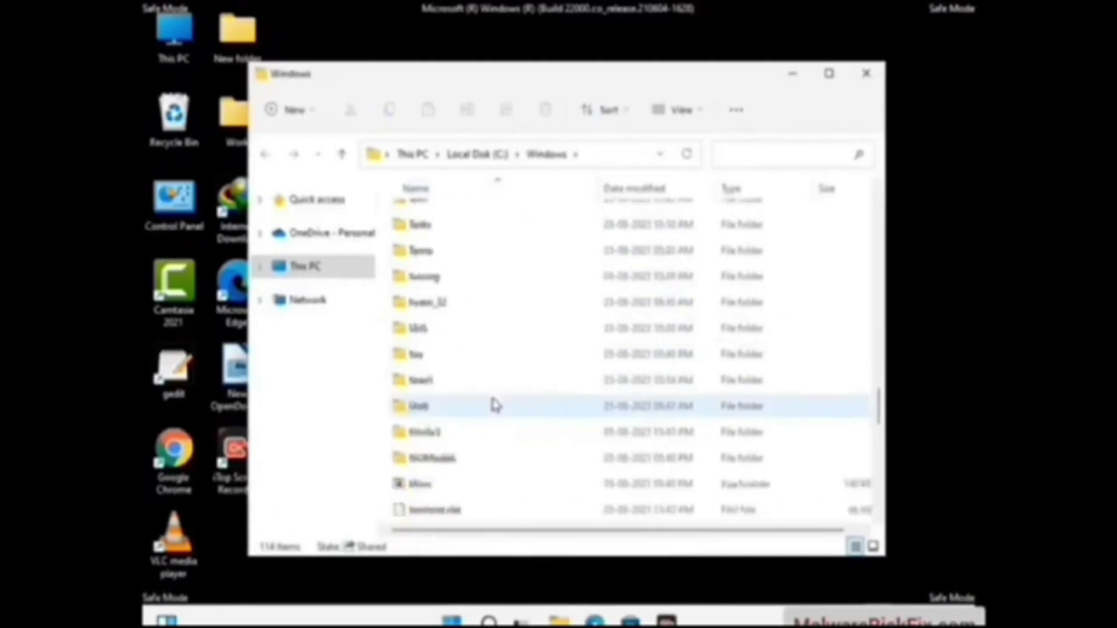
scroll(494, 403, down, 2)
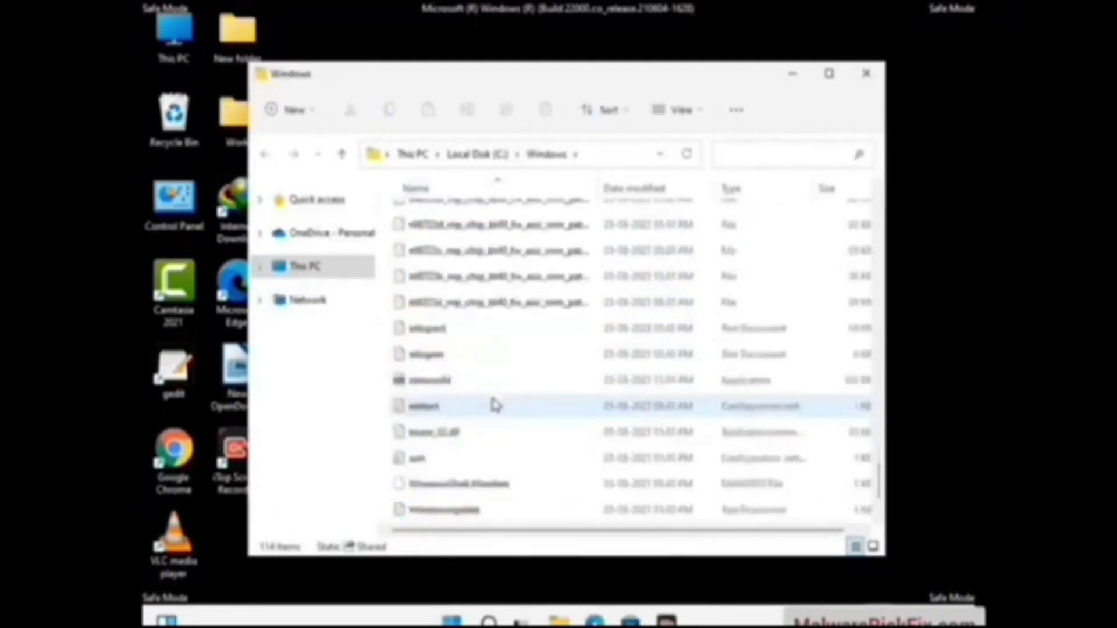
scroll(494, 404, down, 1)
scroll(494, 402, up, 10)
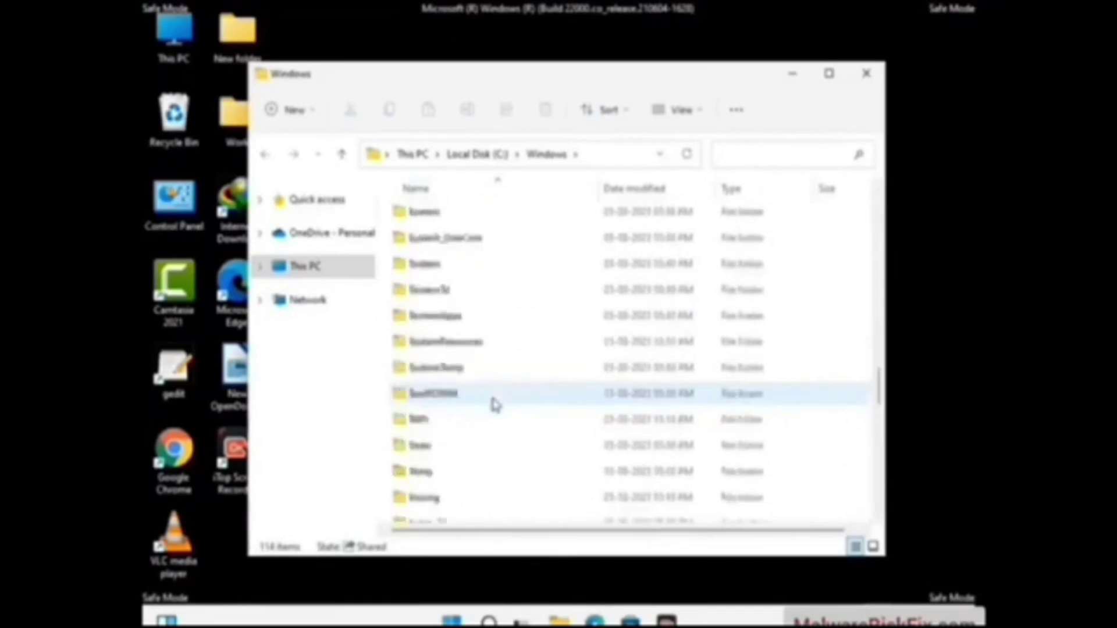
scroll(494, 402, up, 3)
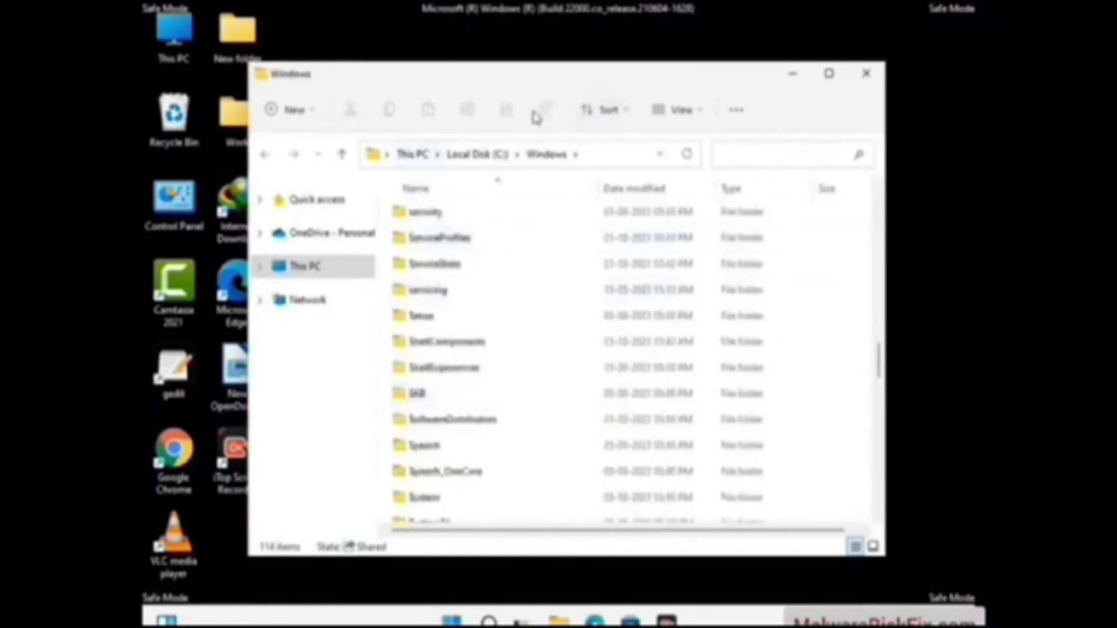
click(867, 74)
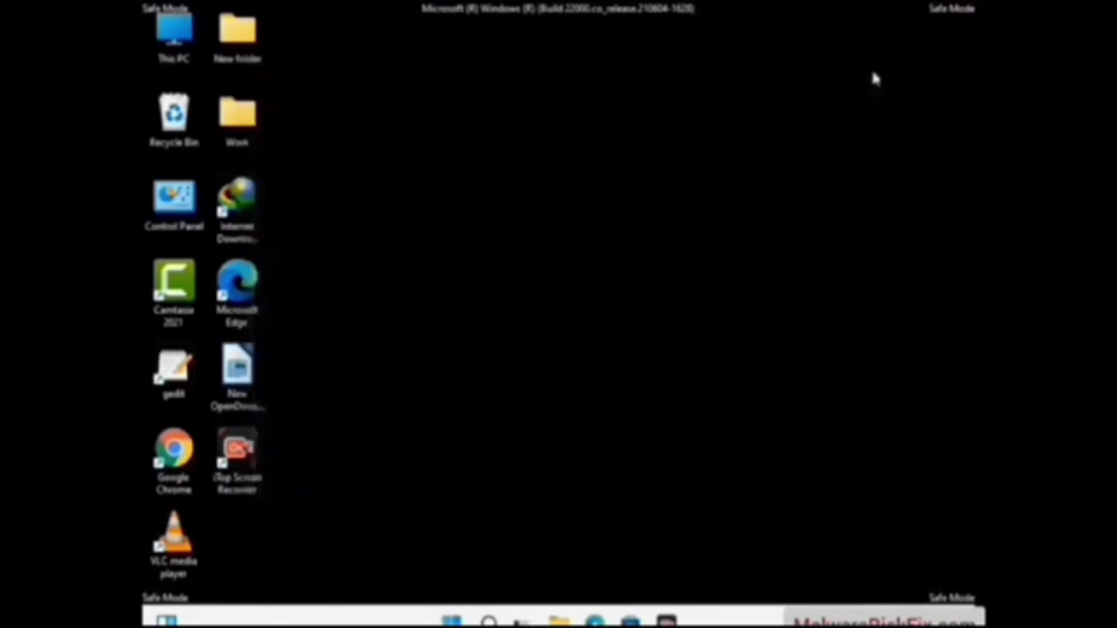
Step: Open %temp% via Run, select all its contents, delete them, and close the window
key(super+r)
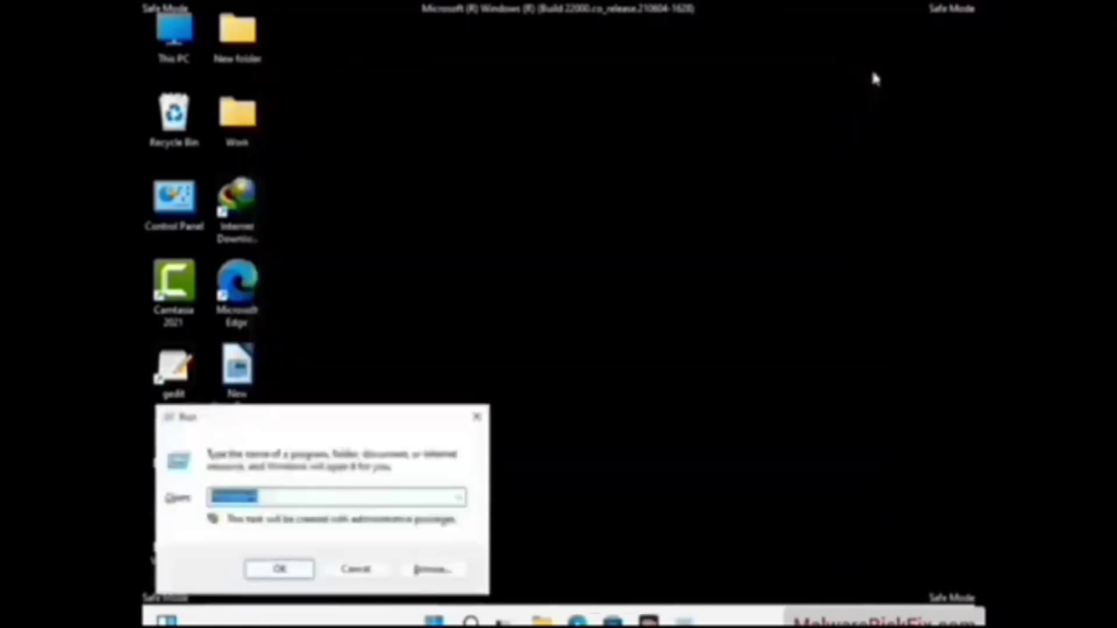
drag(374, 424, 634, 156)
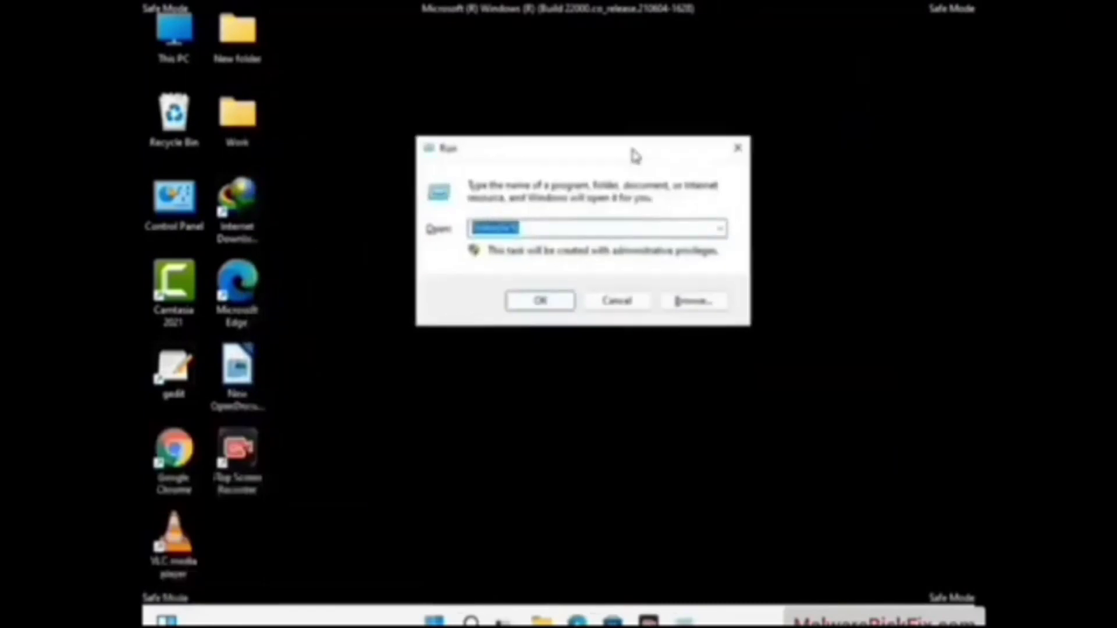
text(%temp%)
click(630, 146)
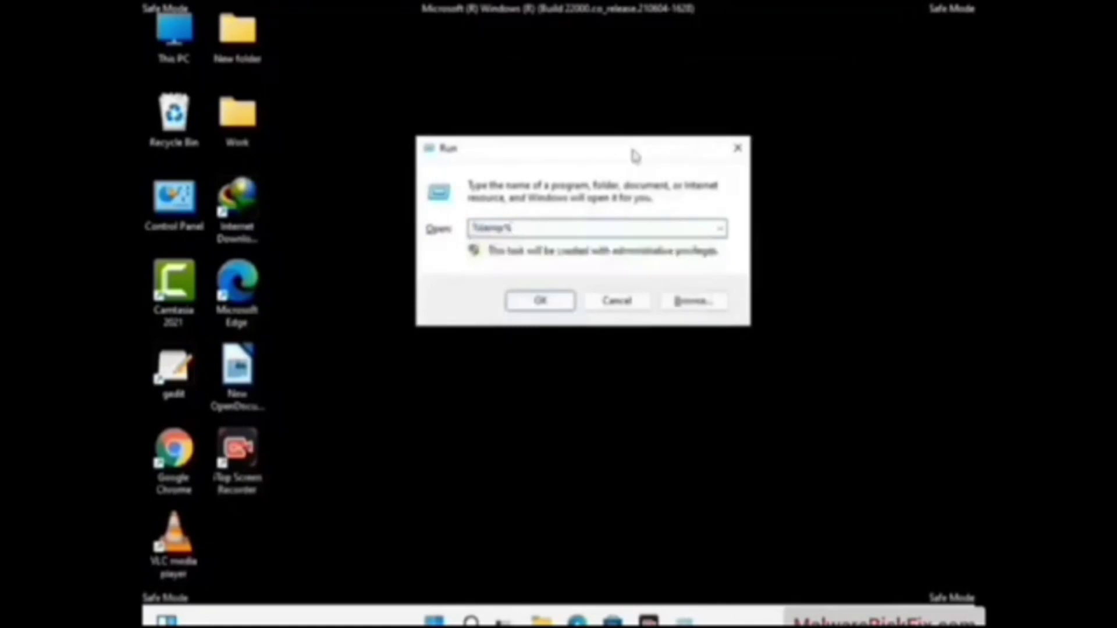
click(559, 300)
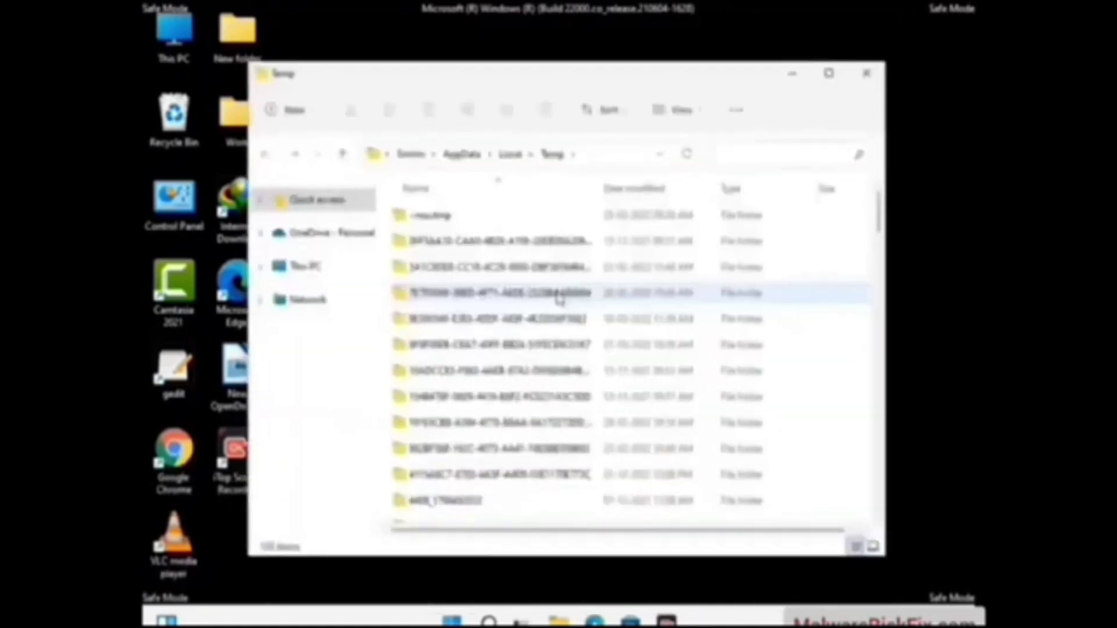
click(508, 347)
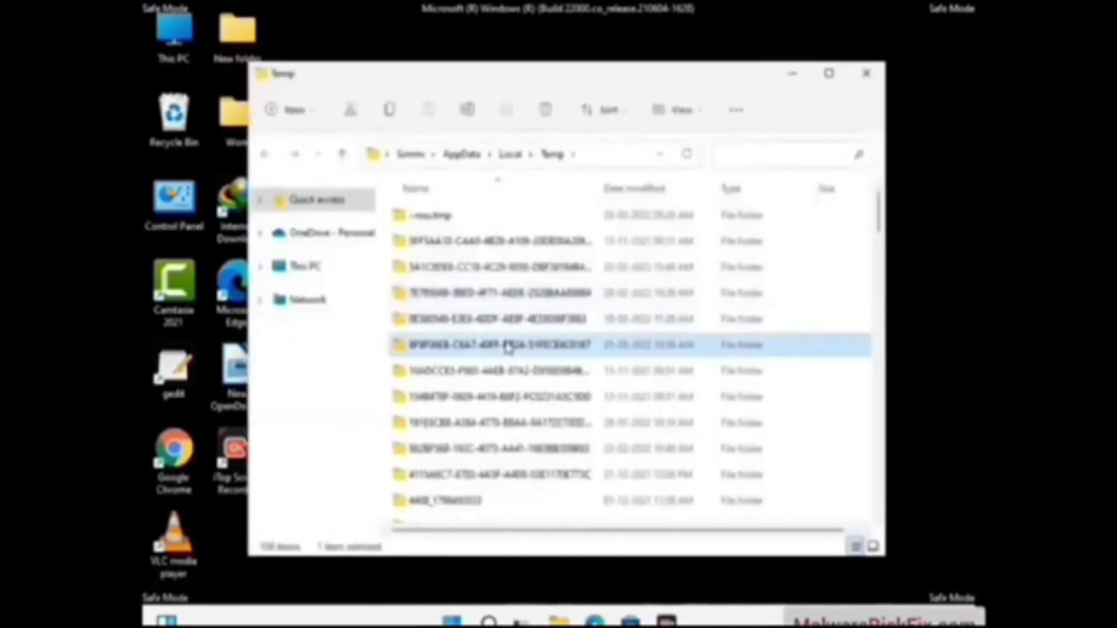
key(ctrl+a)
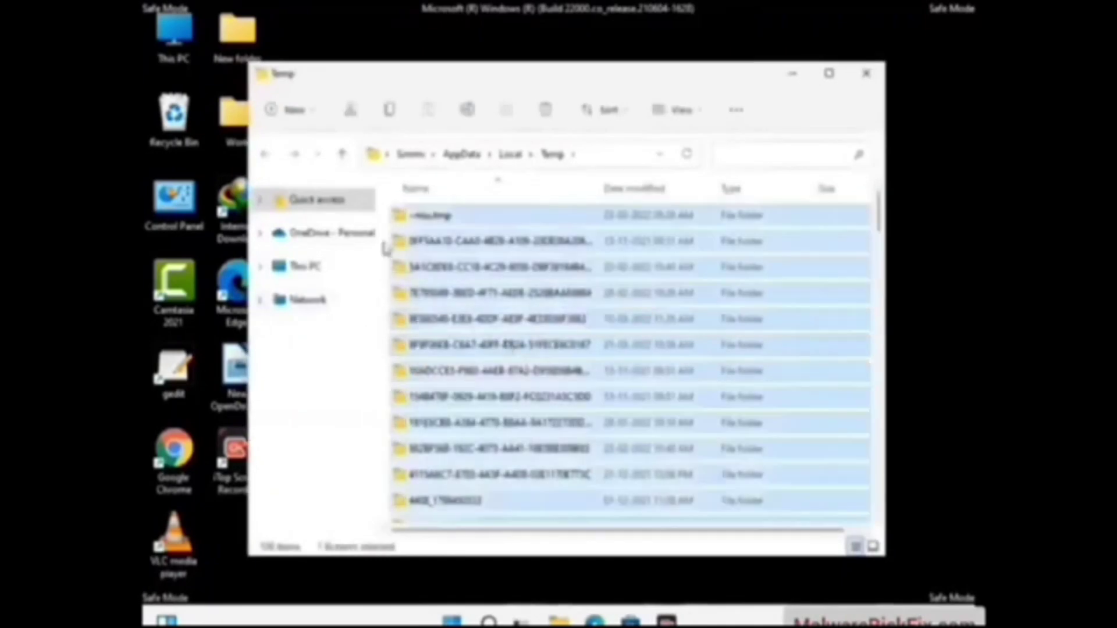
click(550, 112)
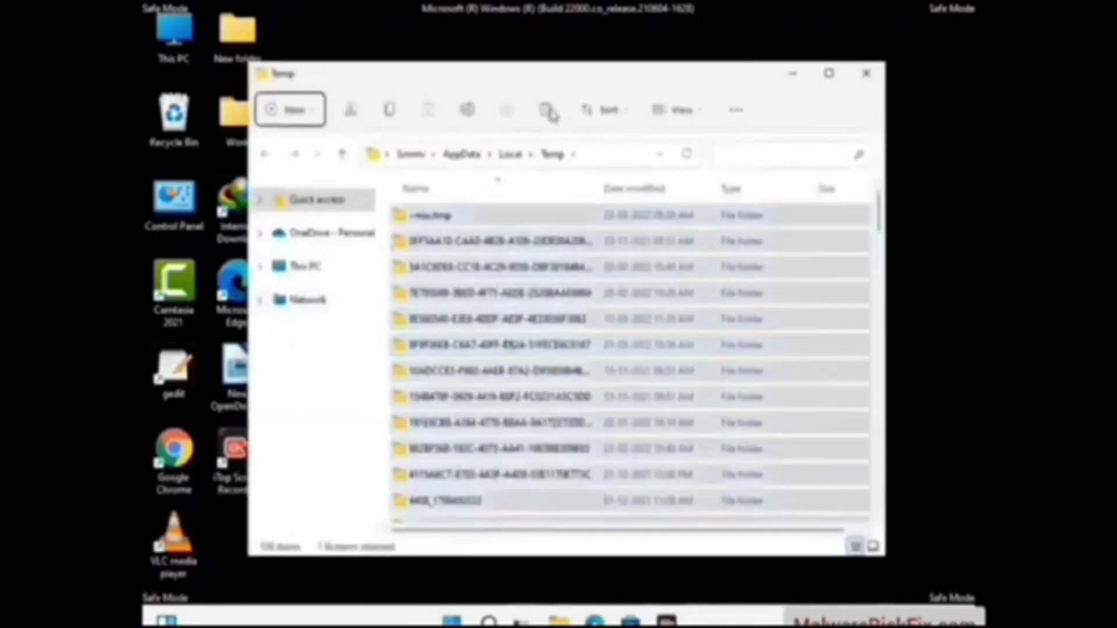
click(866, 74)
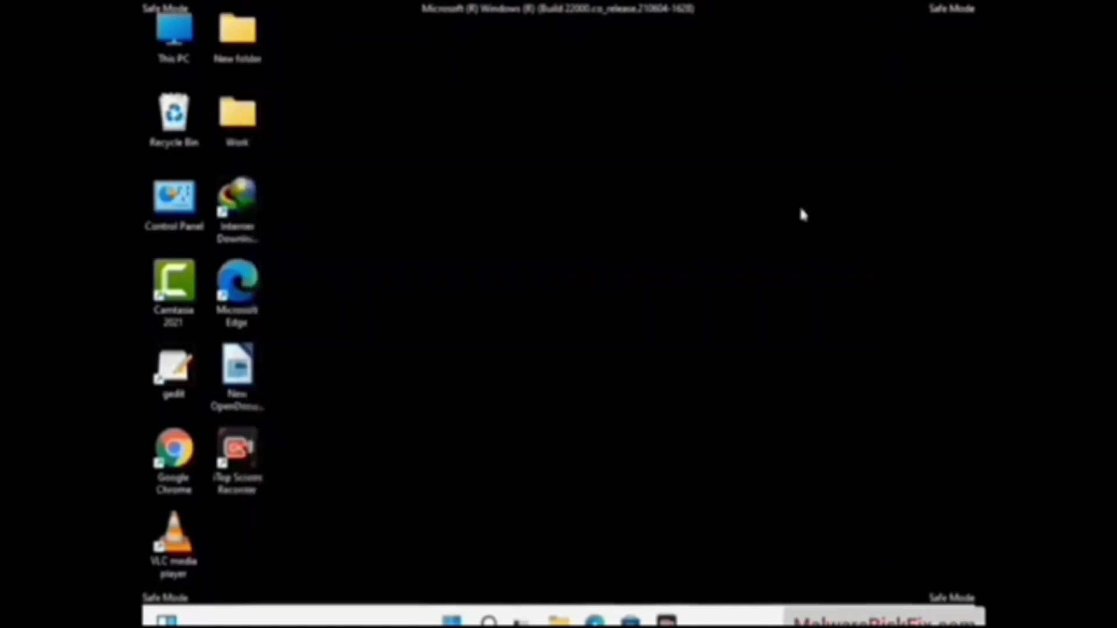
Step: Run 'temp' to open C:\Windows\Temp, delete all six items, and close the window
key(super+r)
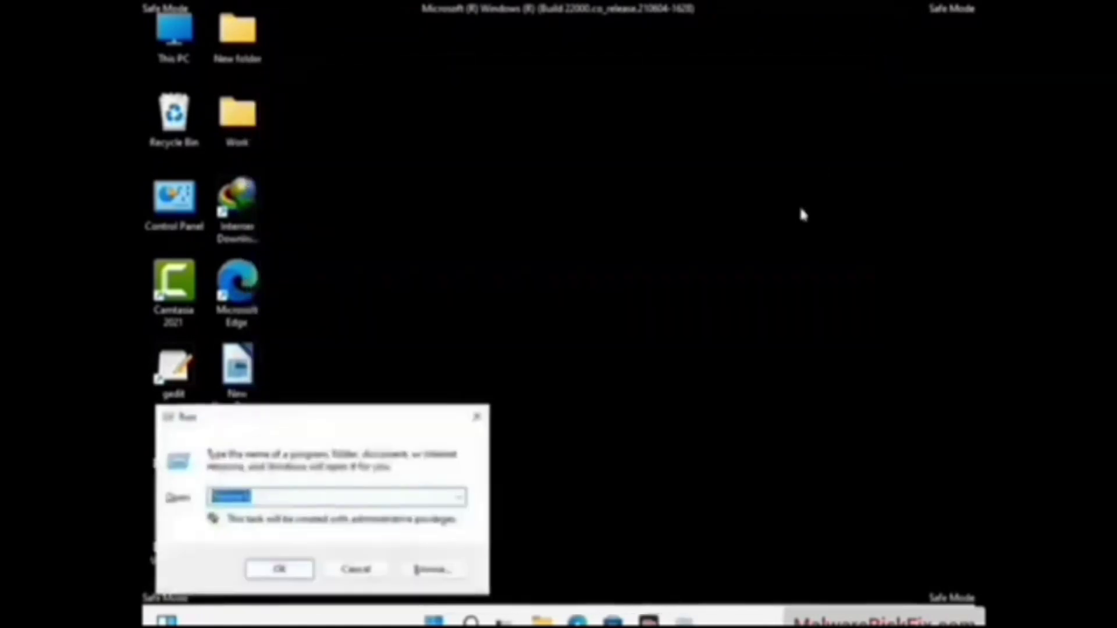
drag(379, 417, 638, 169)
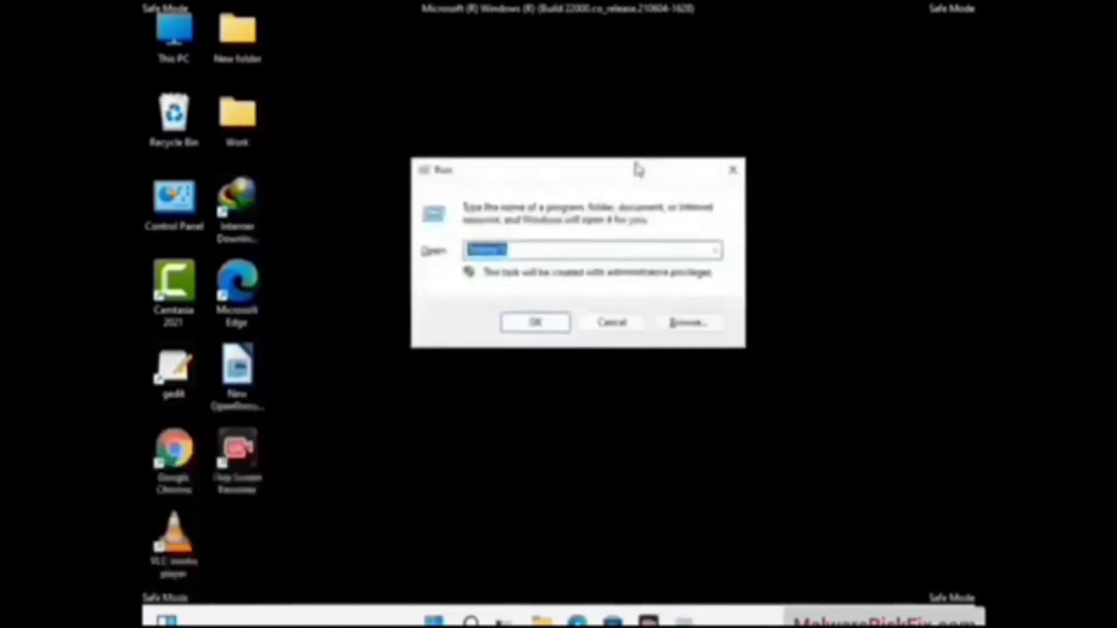
text(temp)
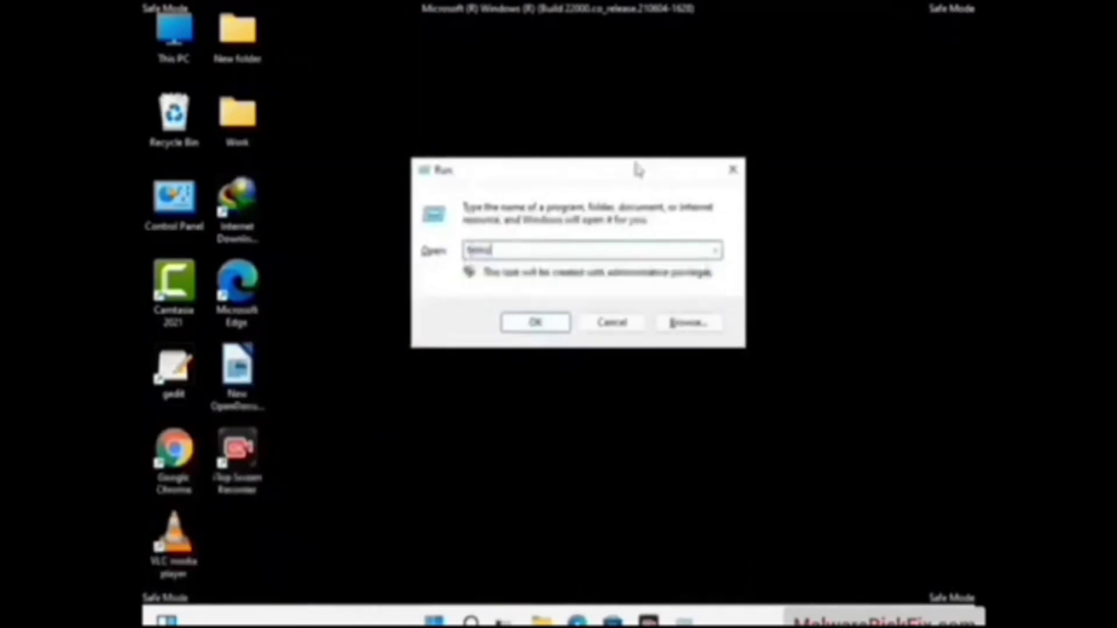
key(Return)
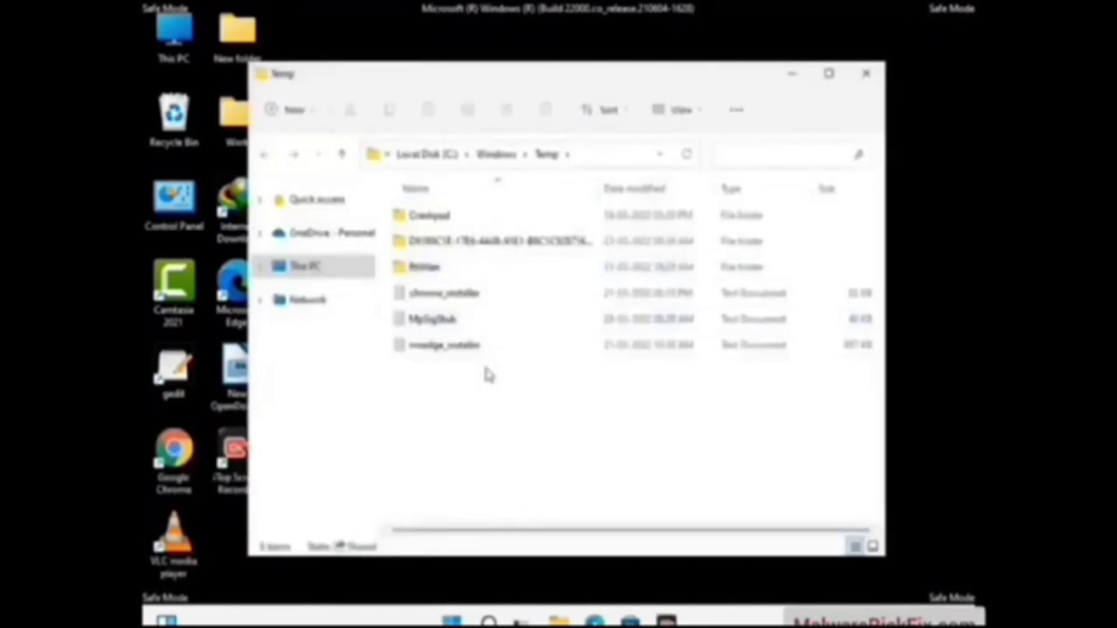
key(ctrl+a)
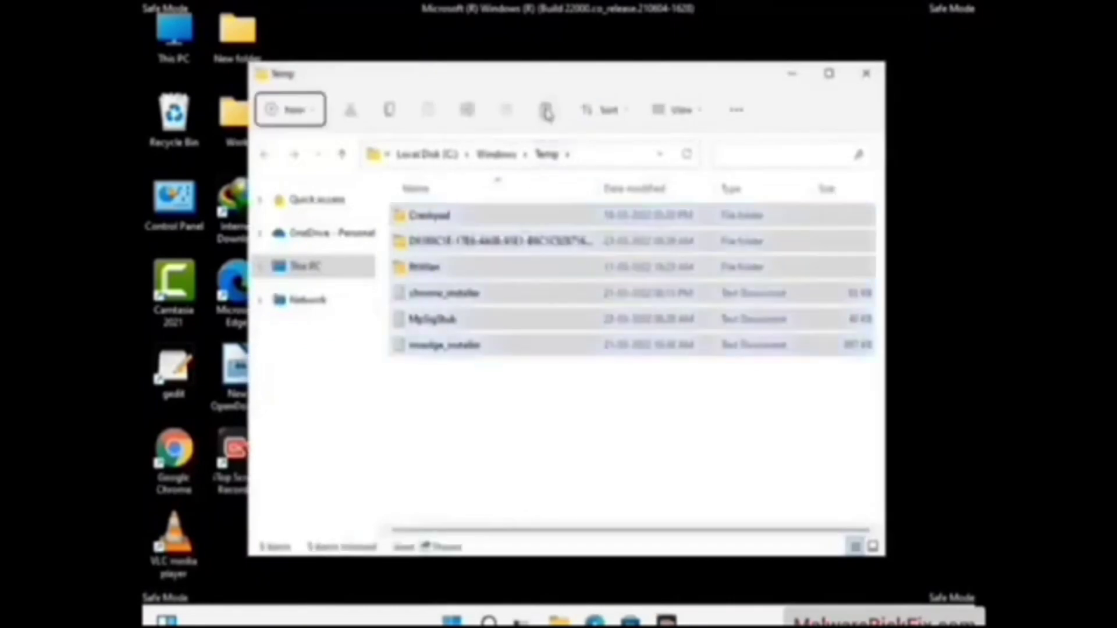
click(546, 110)
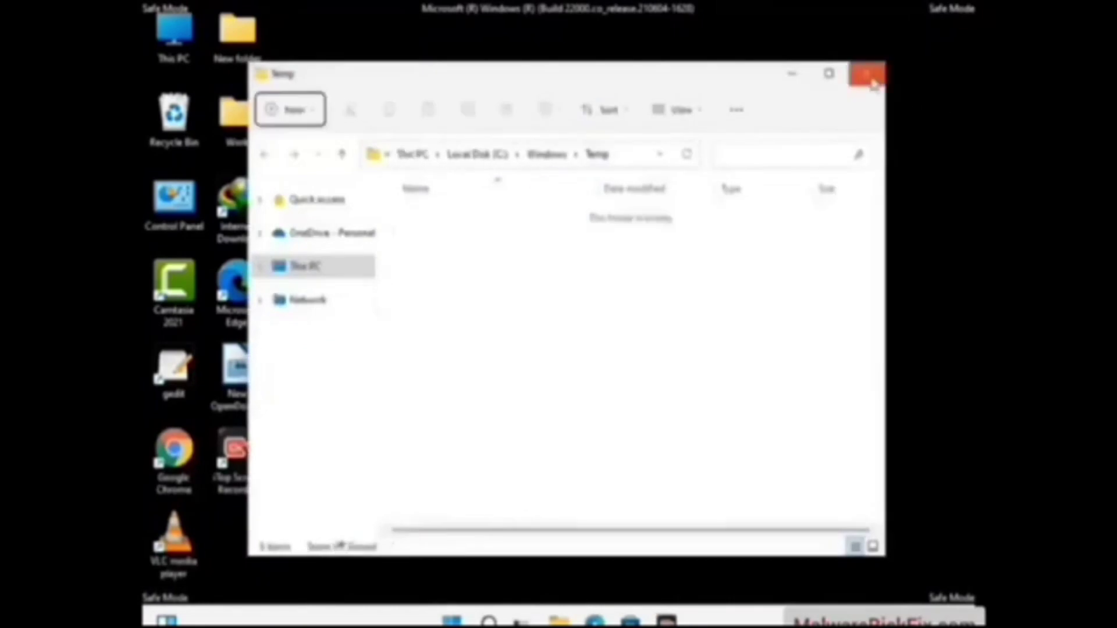
click(874, 84)
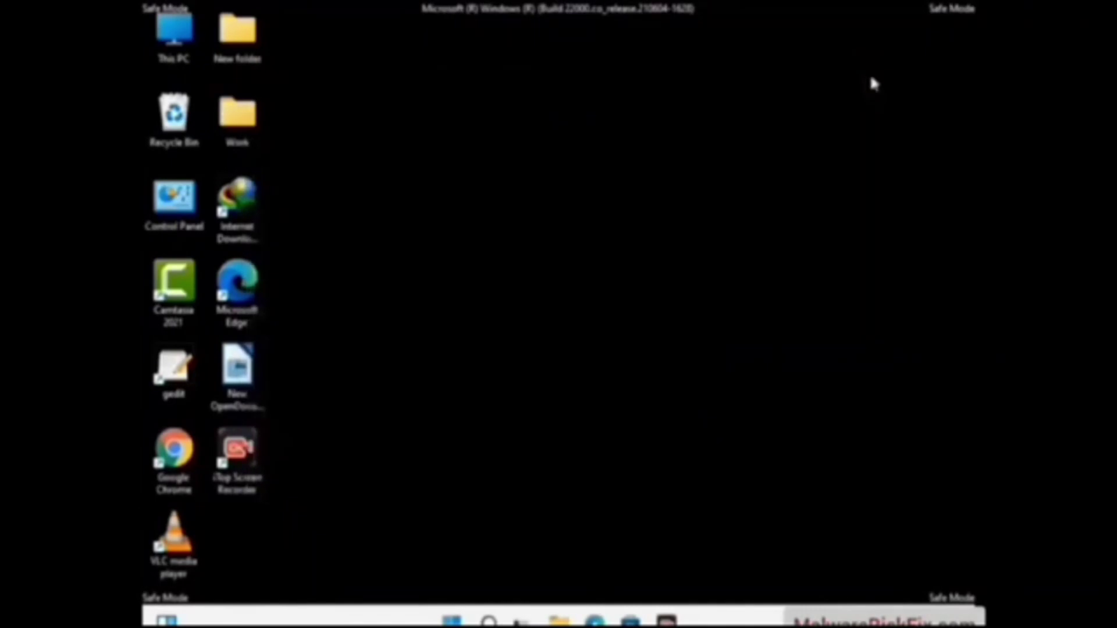
key(super+r)
Step: Launch Registry Editor by running regedit from the Run dialog
drag(352, 423, 570, 154)
text(regedit)
key(Return)
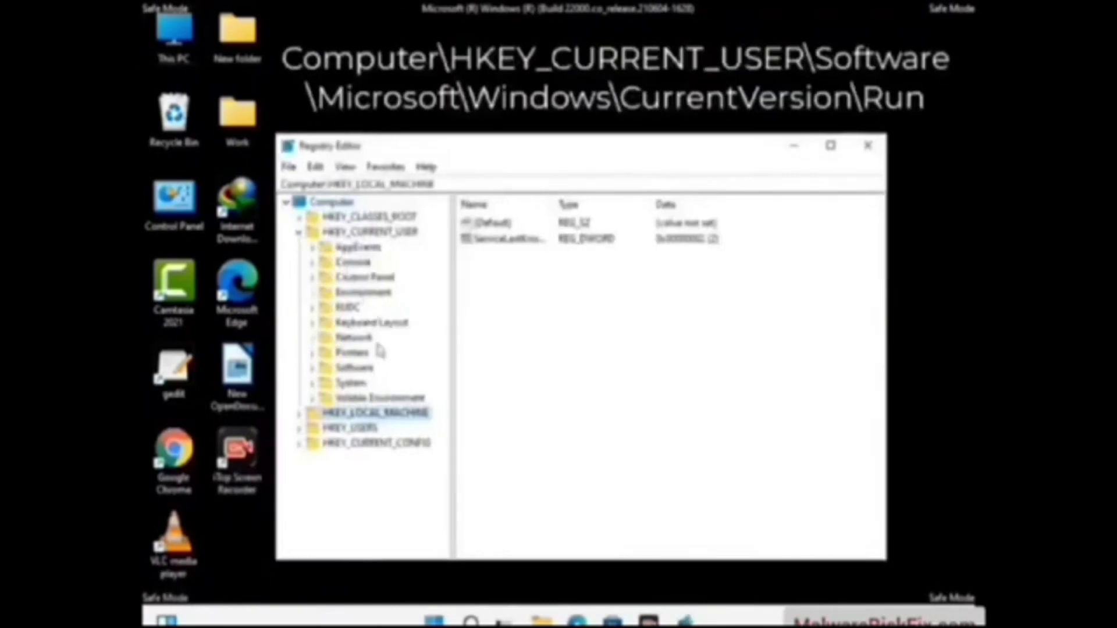
Step: Expand HKEY_CURRENT_USER\Software and its Microsoft subkey in the registry tree
click(351, 369)
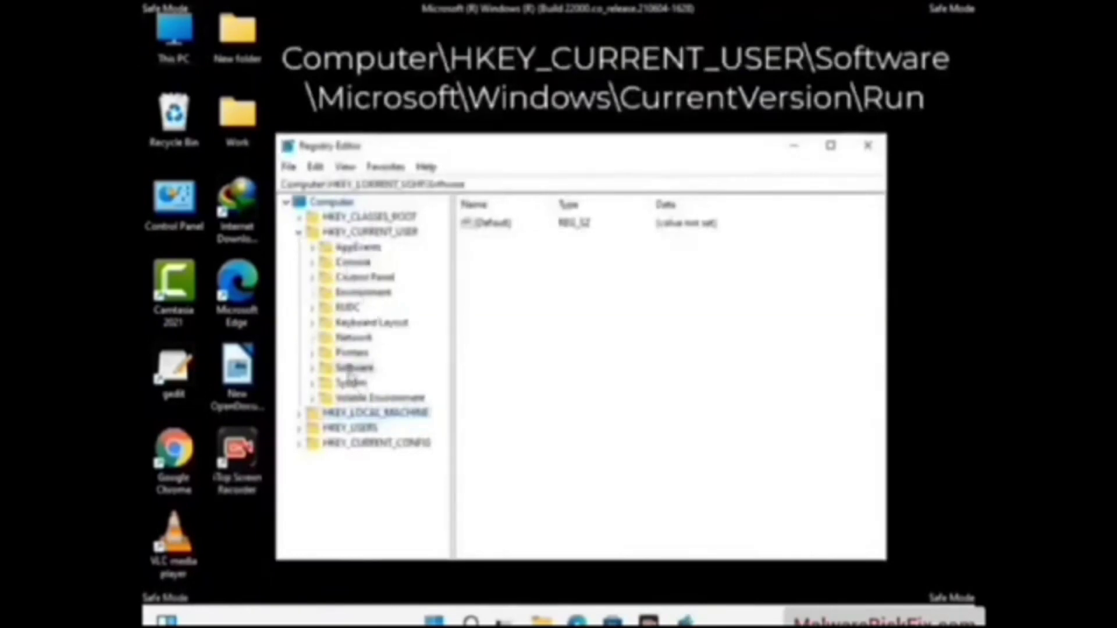
click(310, 371)
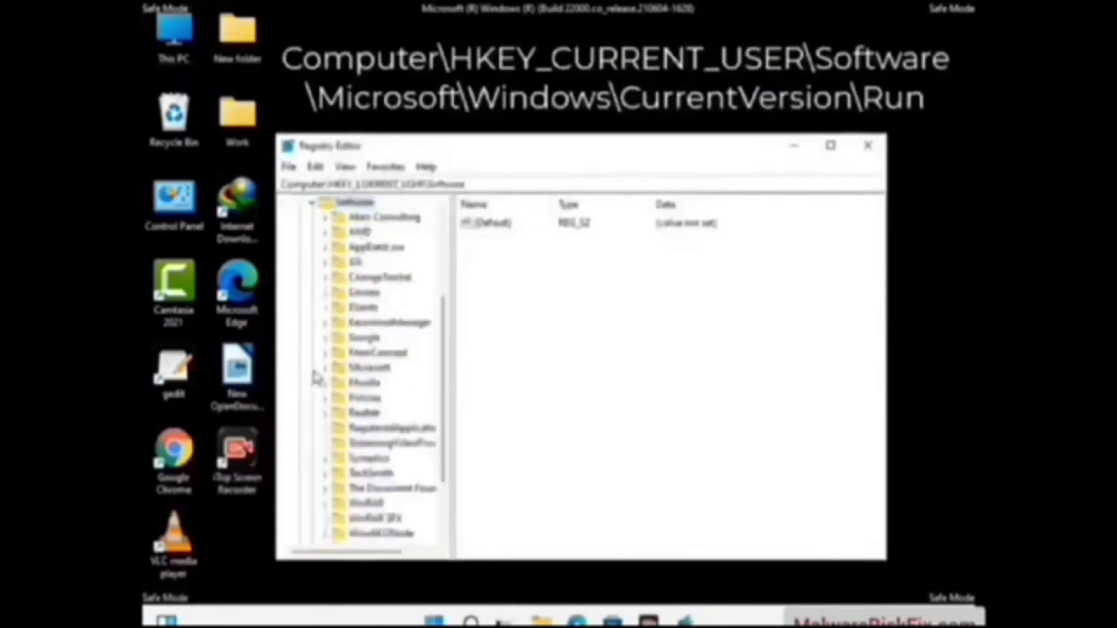
double_click(366, 371)
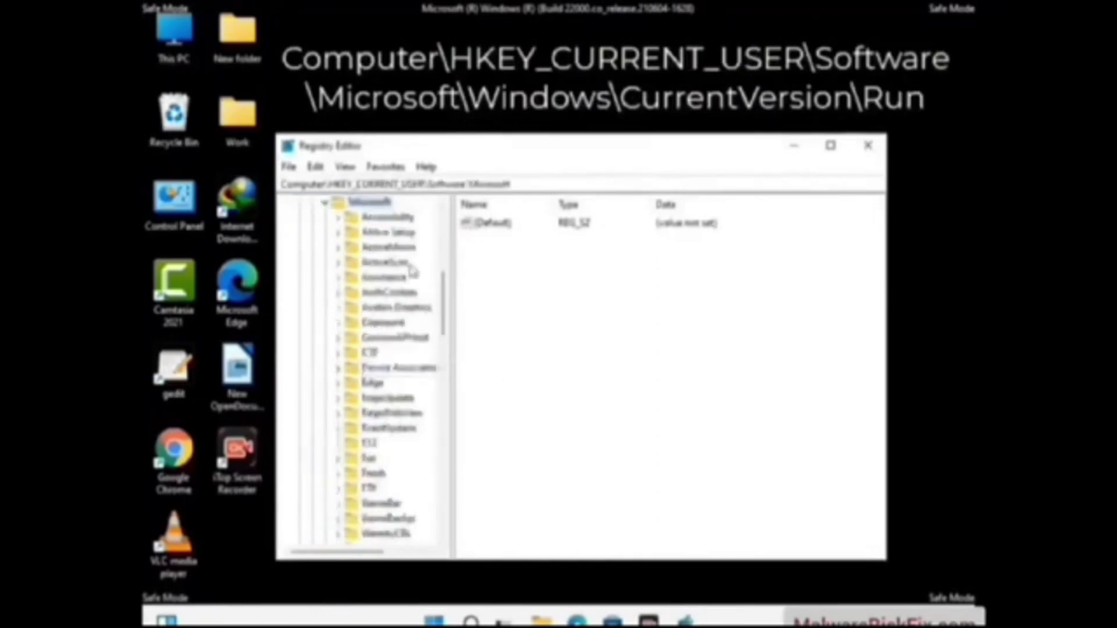
scroll(404, 391, down, 4)
scroll(405, 390, down, 2)
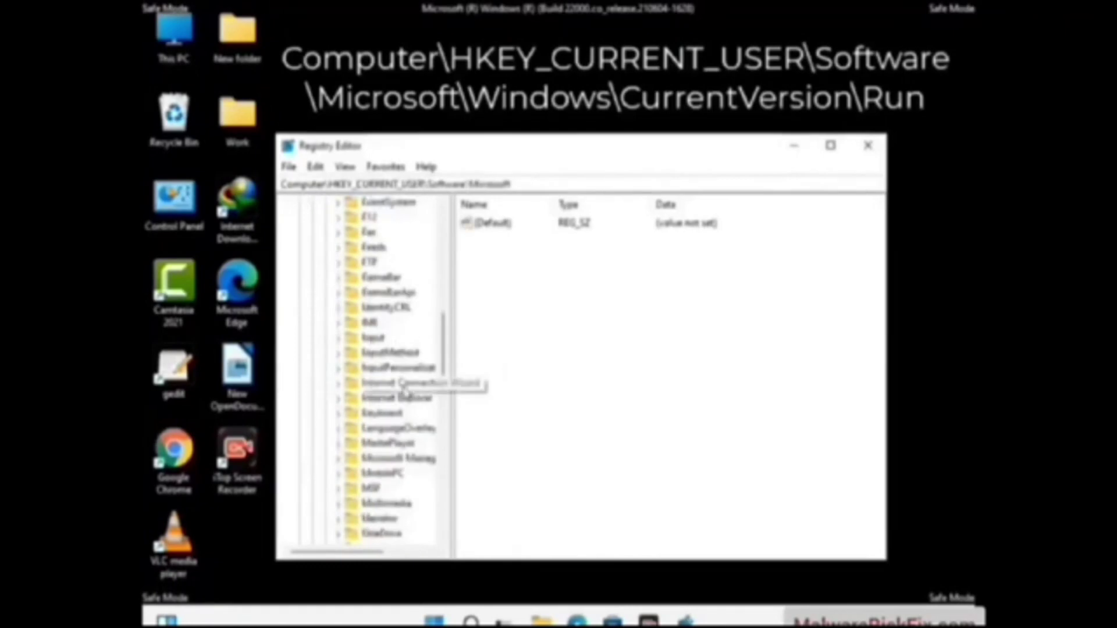
scroll(405, 391, down, 7)
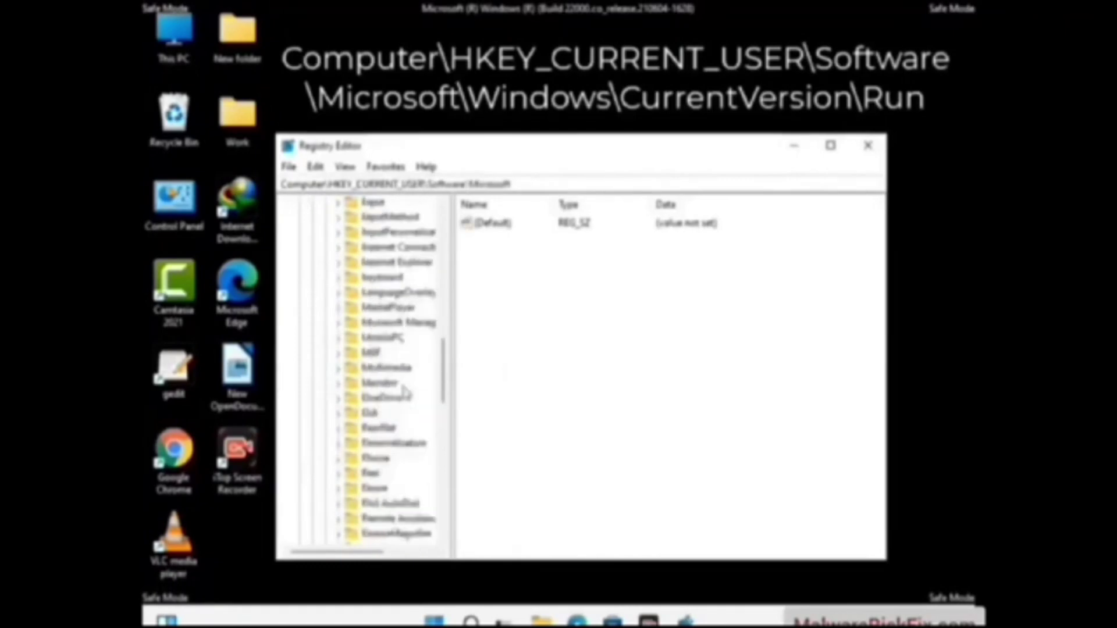
scroll(405, 391, down, 4)
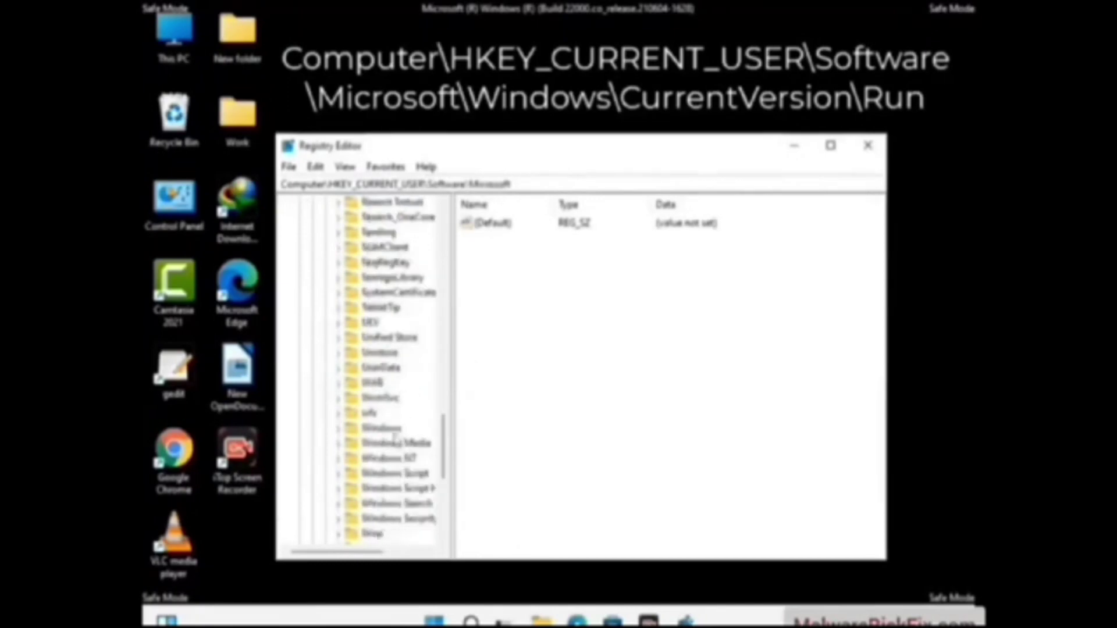
Step: Open Windows > CurrentVersion and select the Run key to list its startup values
double_click(398, 429)
double_click(407, 416)
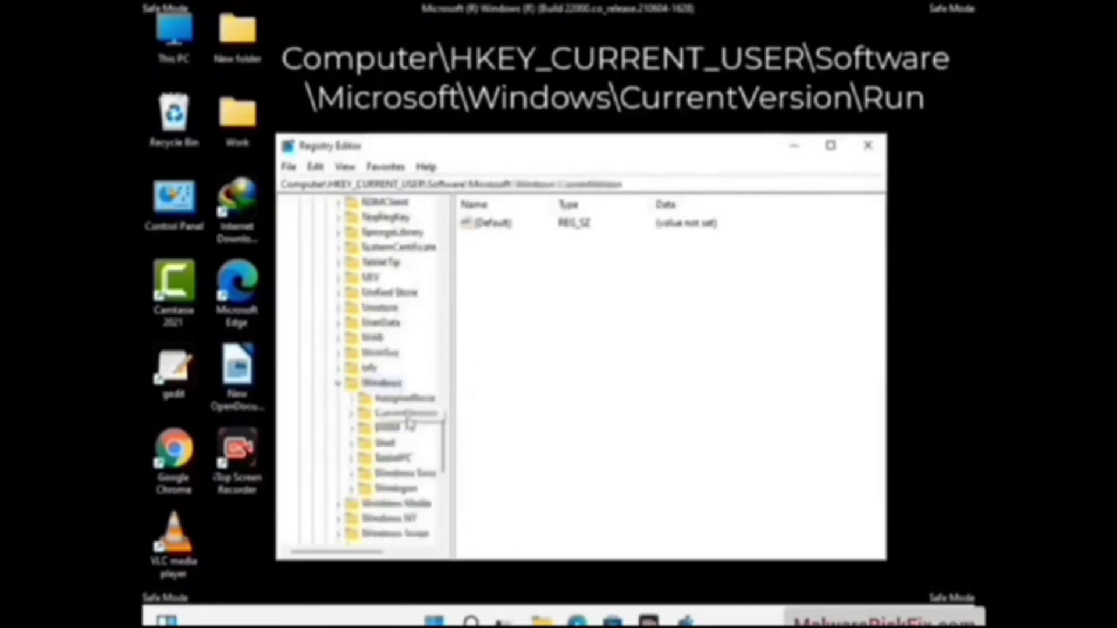
scroll(405, 391, down, 4)
scroll(406, 390, down, 4)
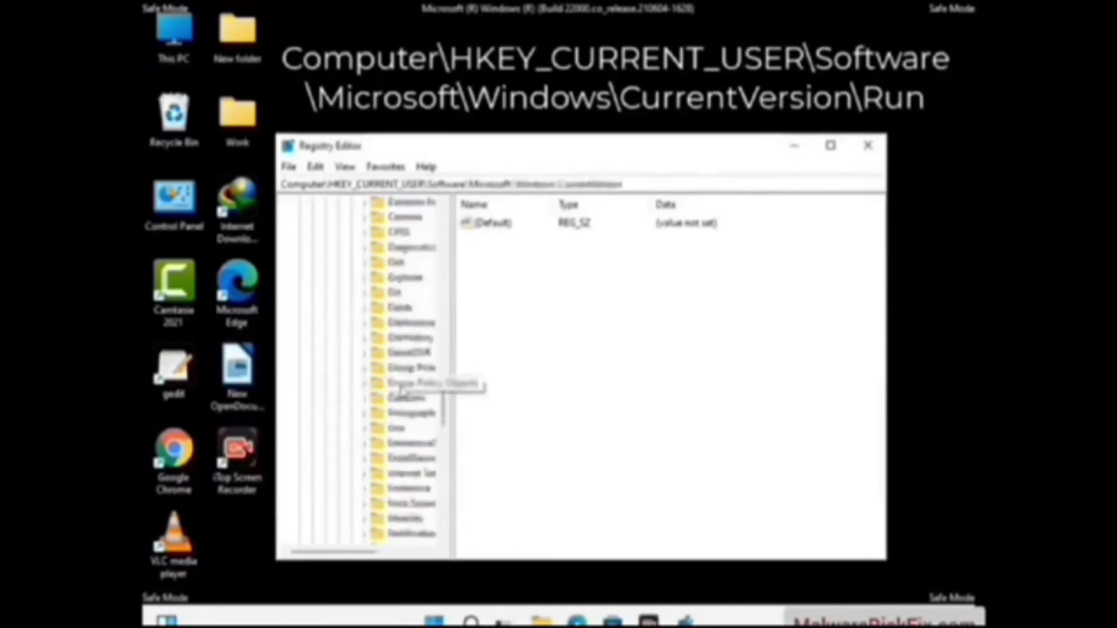
scroll(406, 391, down, 1)
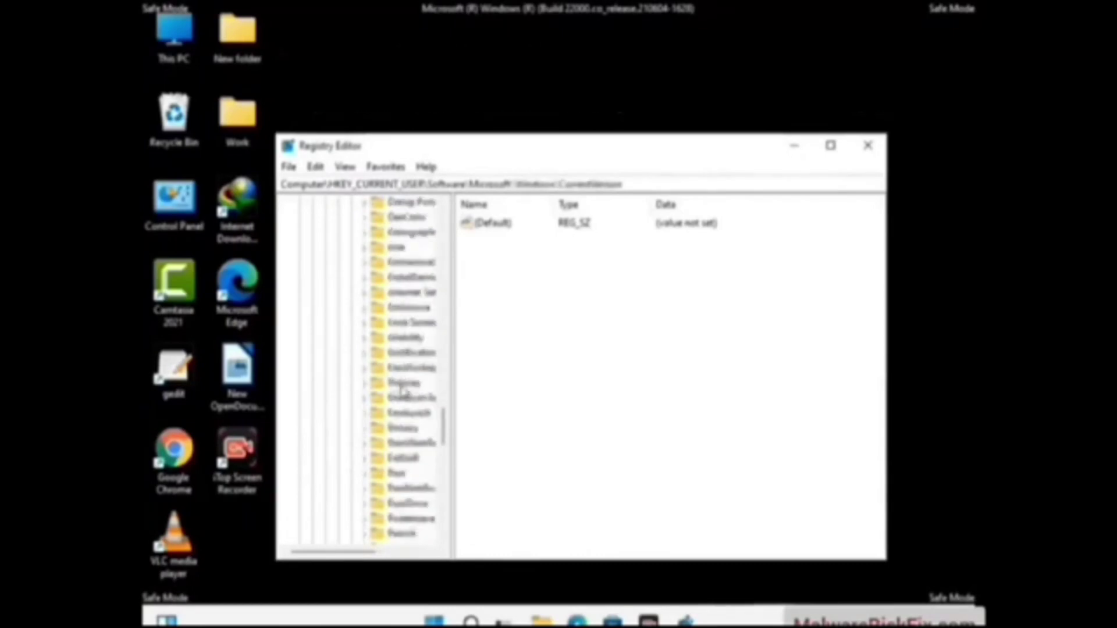
scroll(404, 391, down, 1)
click(398, 430)
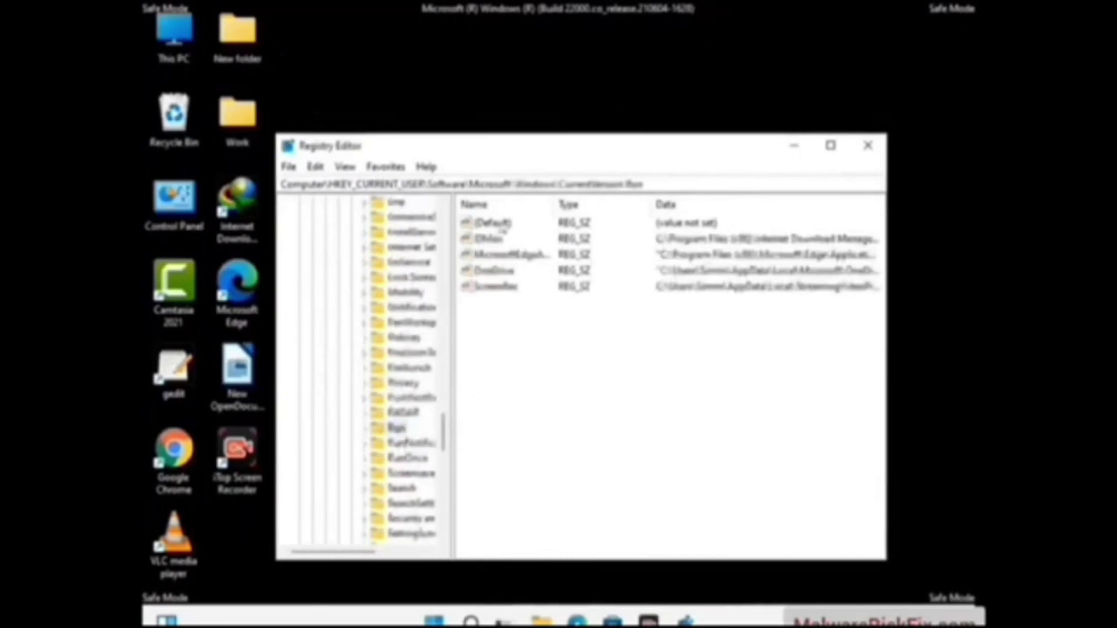
Step: Delete the Screenrec startup value from the Run key, confirming the deletion, then open Find
click(496, 295)
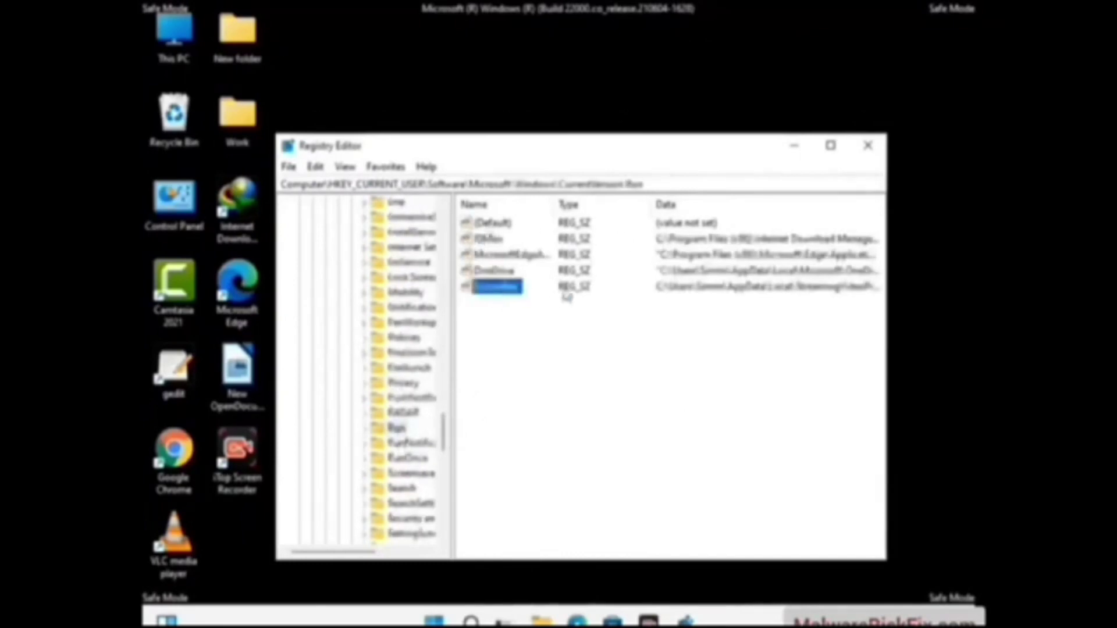
click(501, 292)
key(Return)
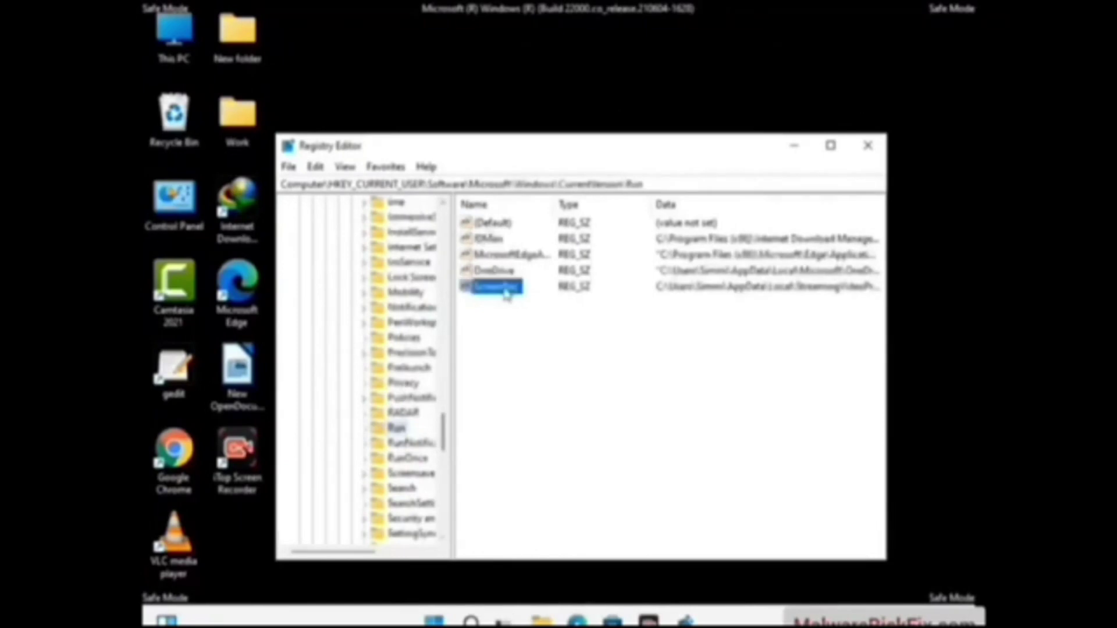
right_click(507, 294)
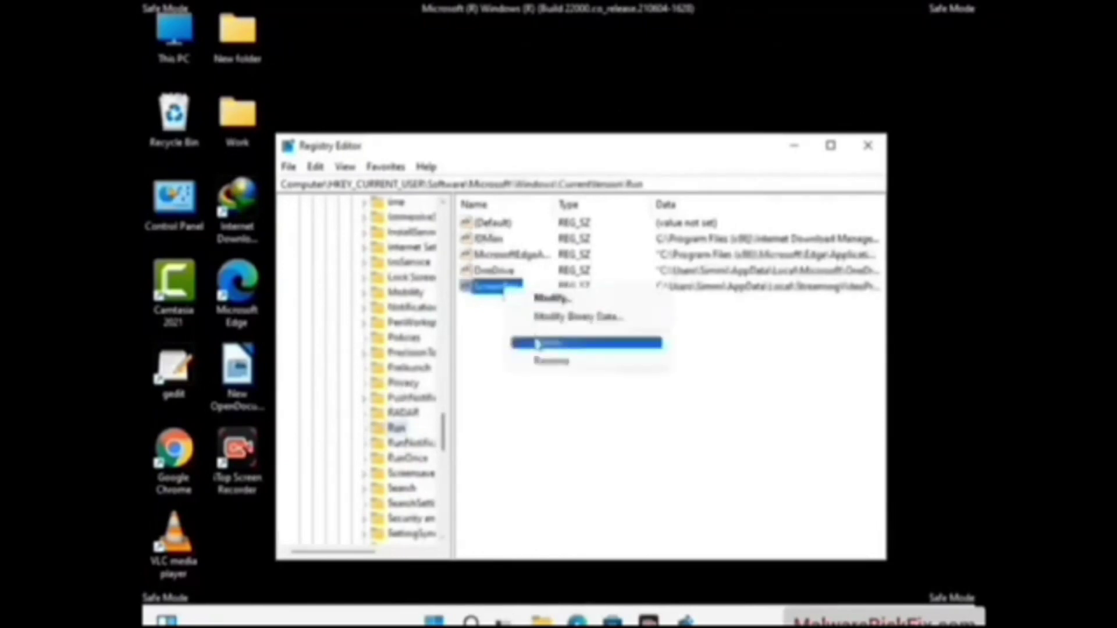
click(536, 345)
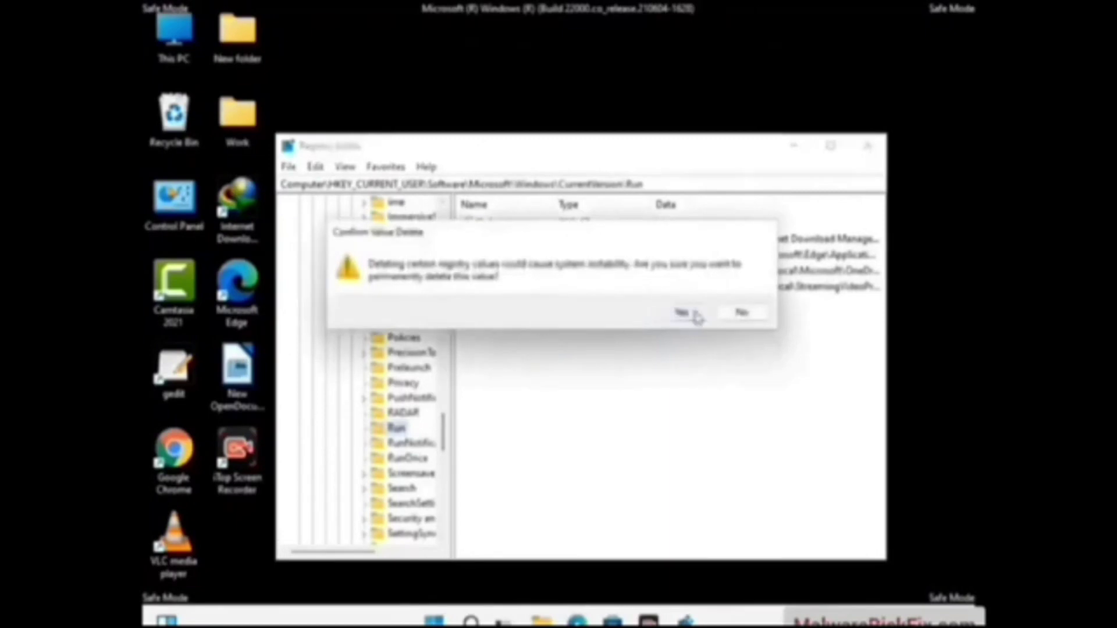
click(696, 314)
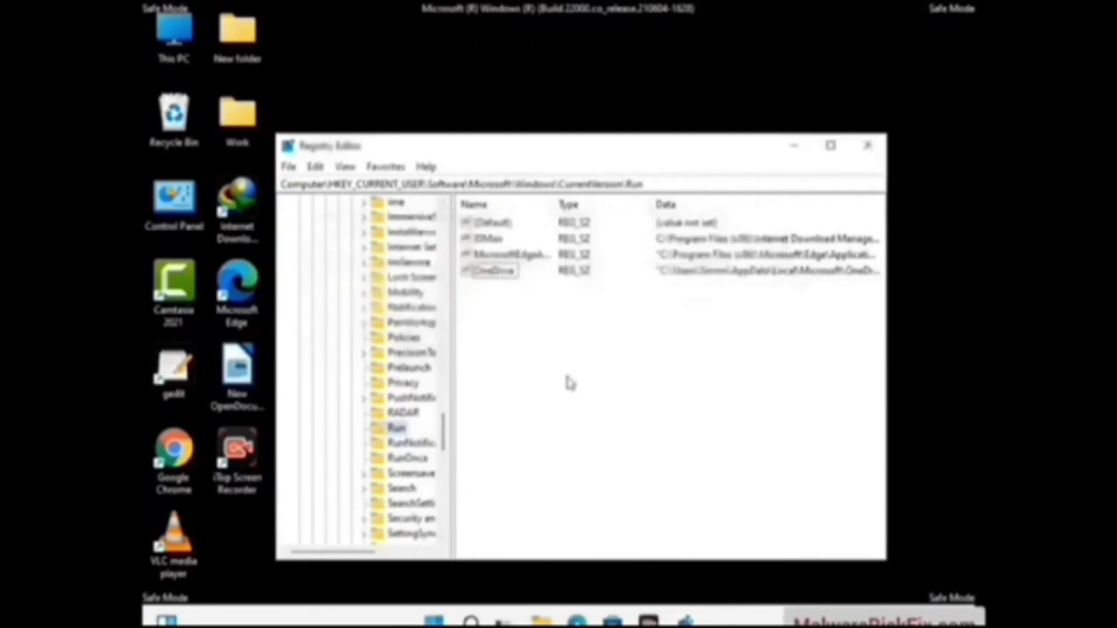
key(ctrl+f)
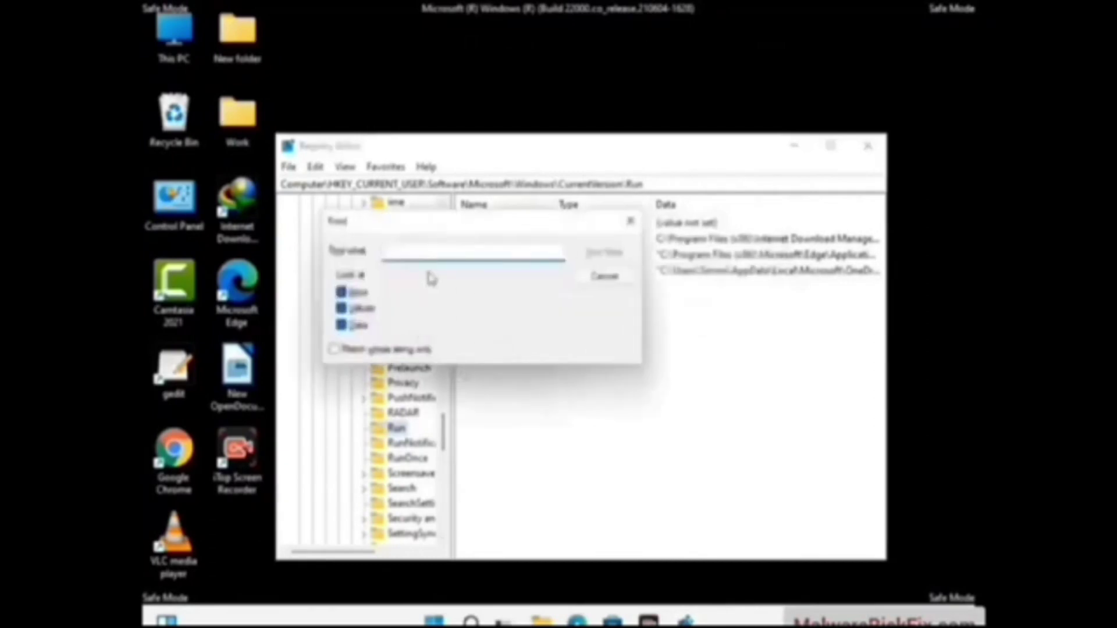
Step: Search the registry for 'ifbus7dddd', then close Find and Registry Editor
text(ifbus7dd)
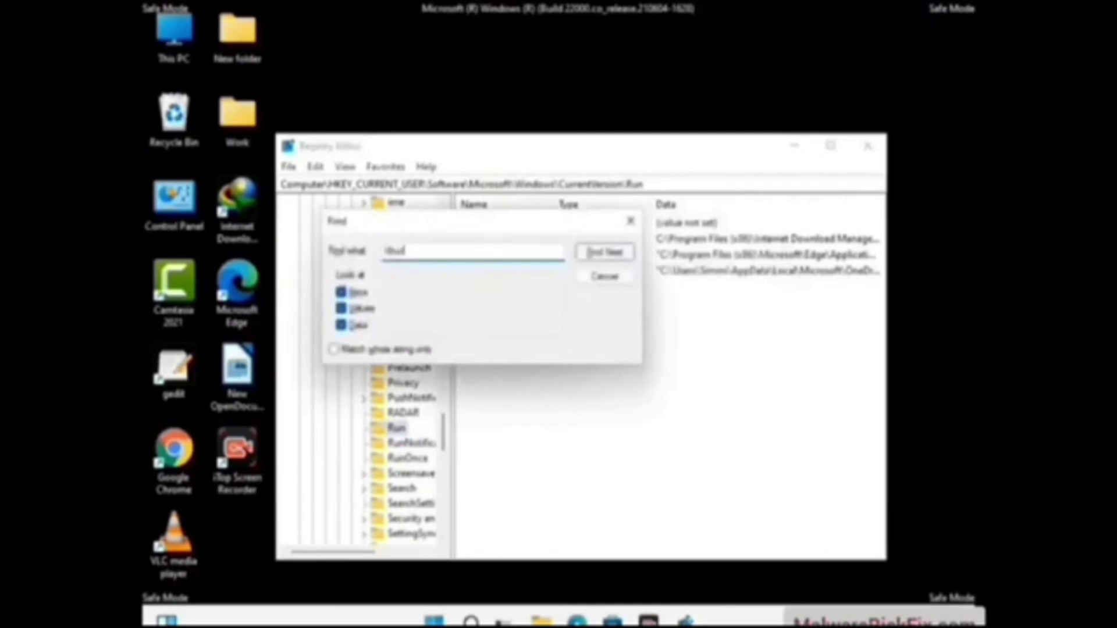
text(dd)
click(592, 258)
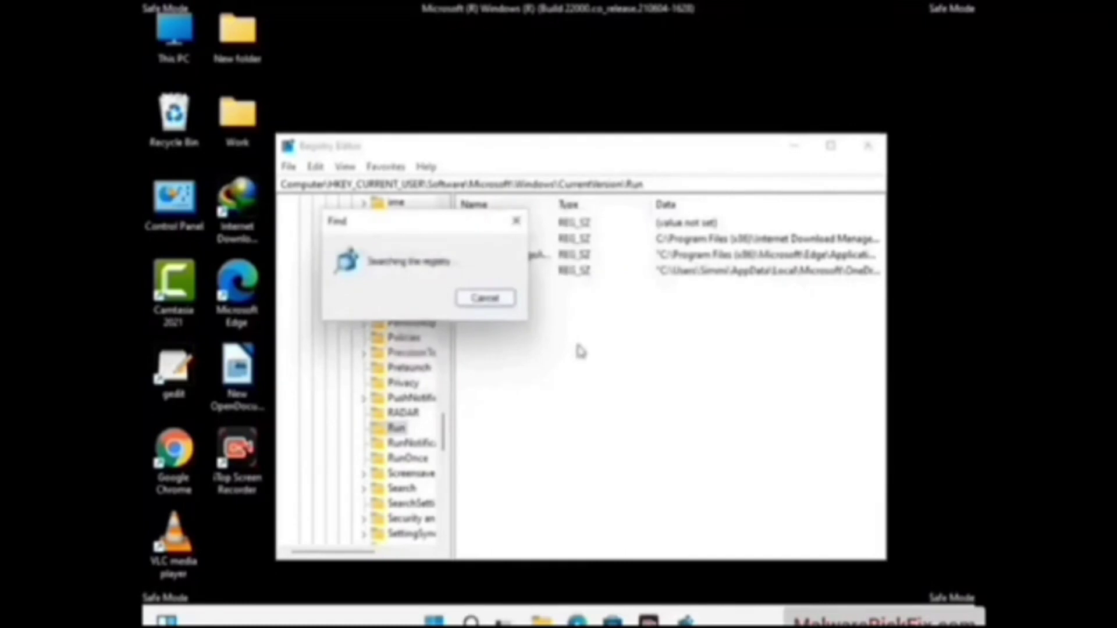
click(517, 223)
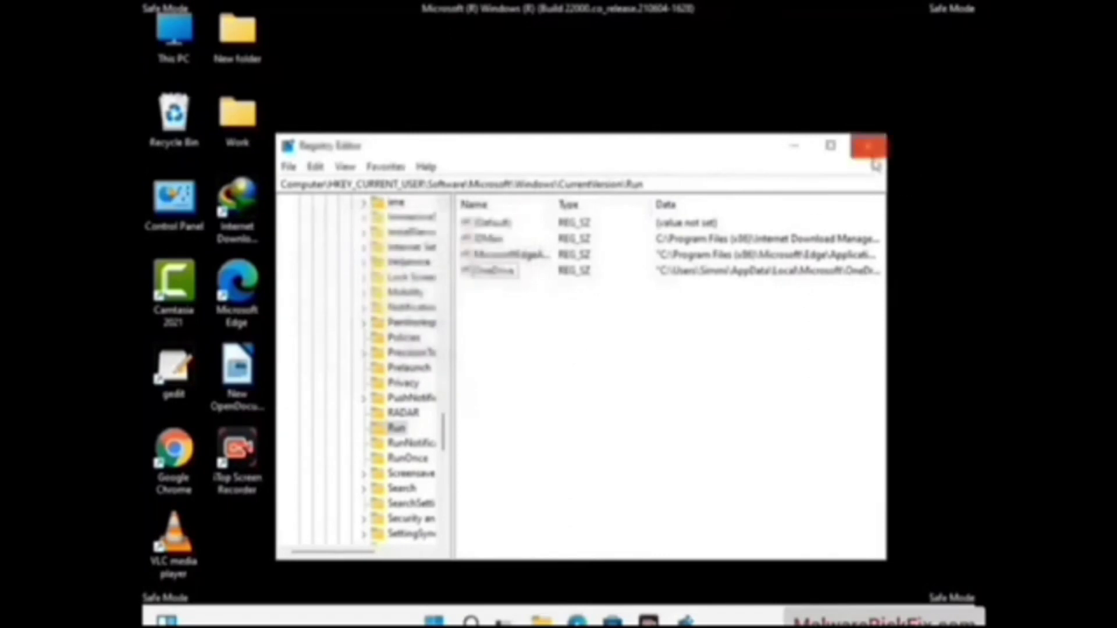
click(870, 146)
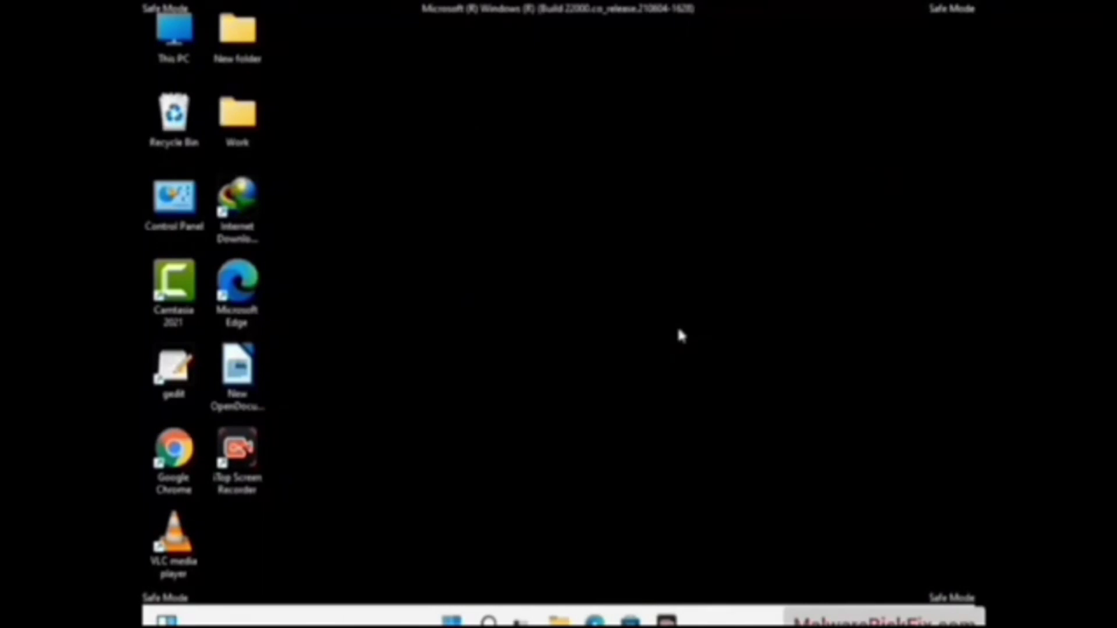
key(super+r)
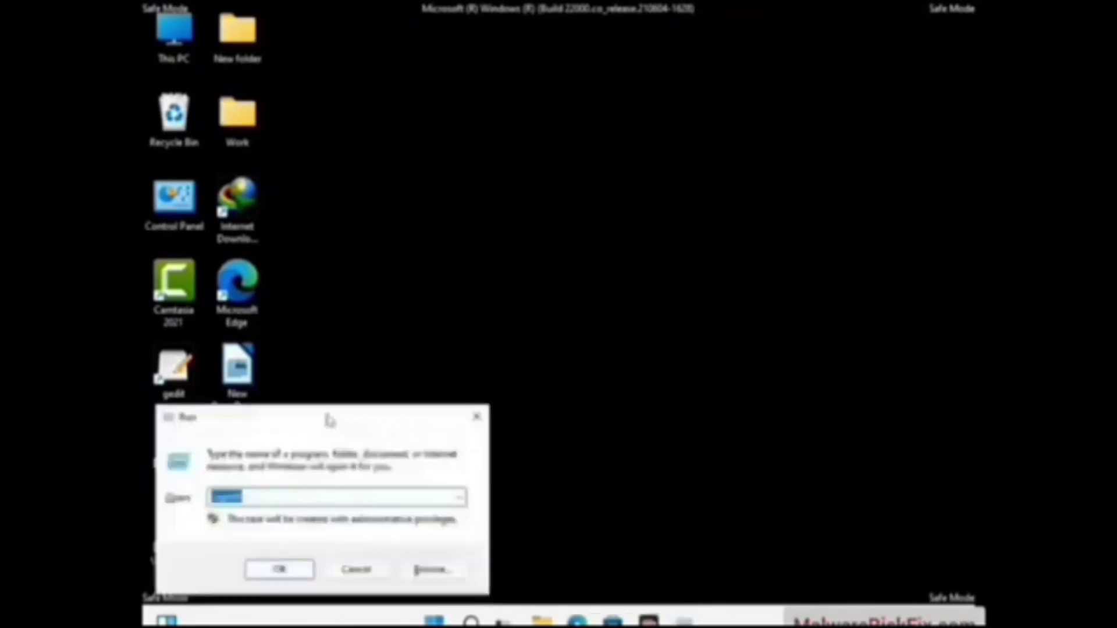
Step: Run msconfig to open System Configuration and show its Boot tab options
drag(324, 419, 571, 180)
text(ms)
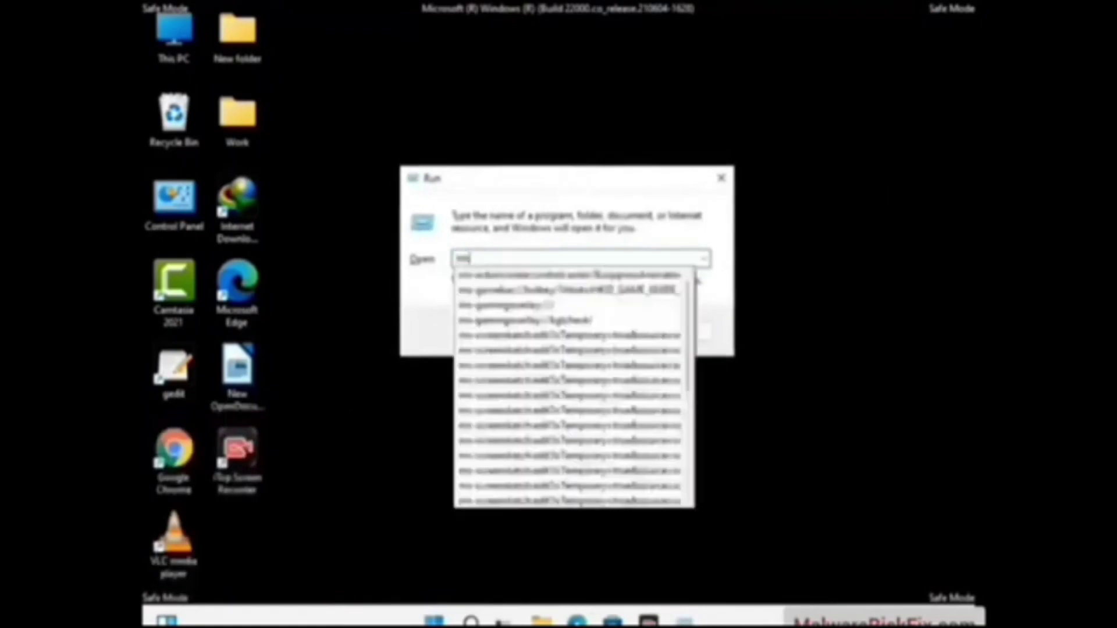
text(config)
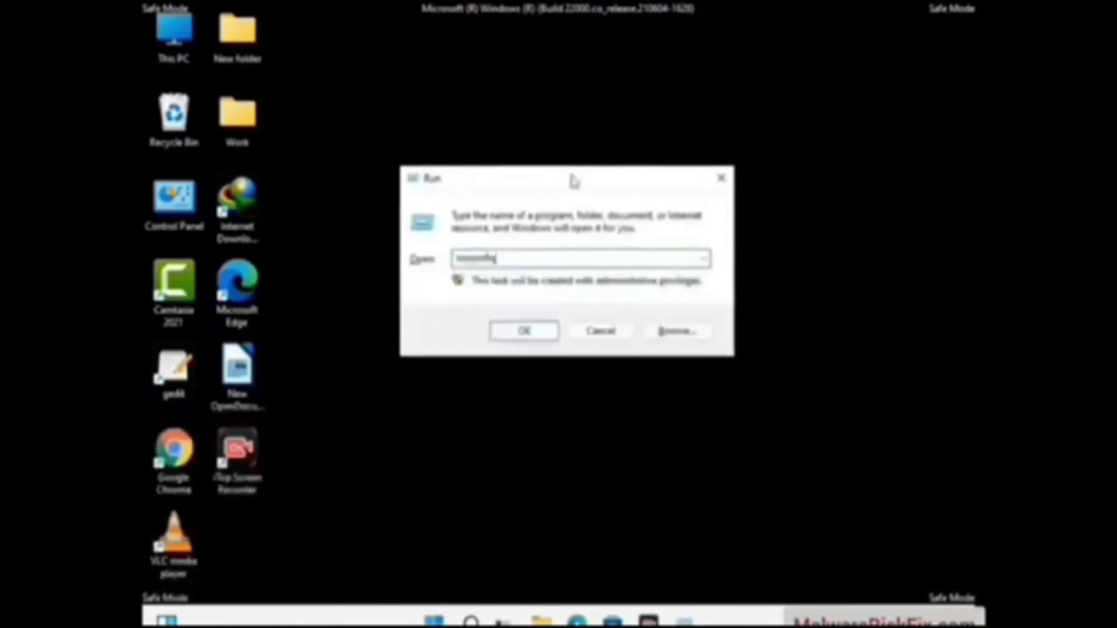
click(518, 330)
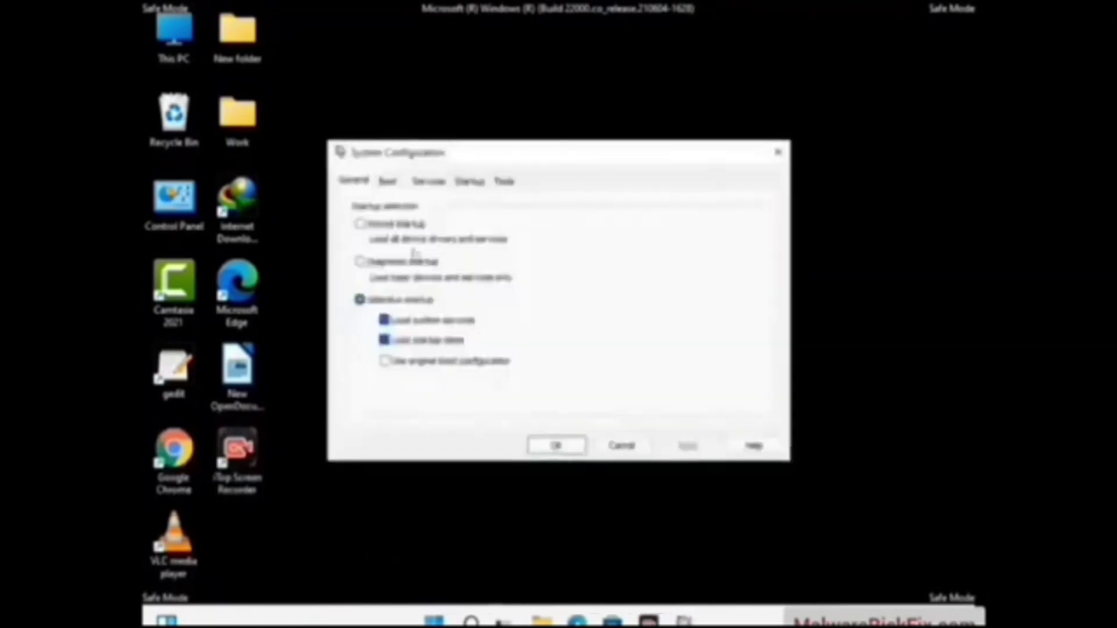
click(388, 186)
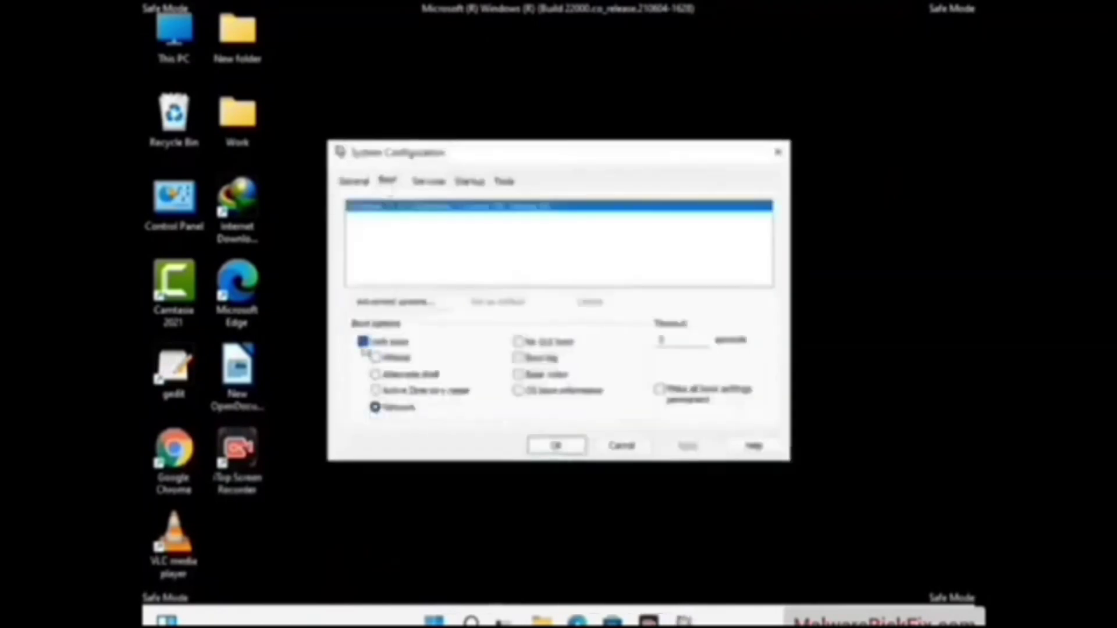